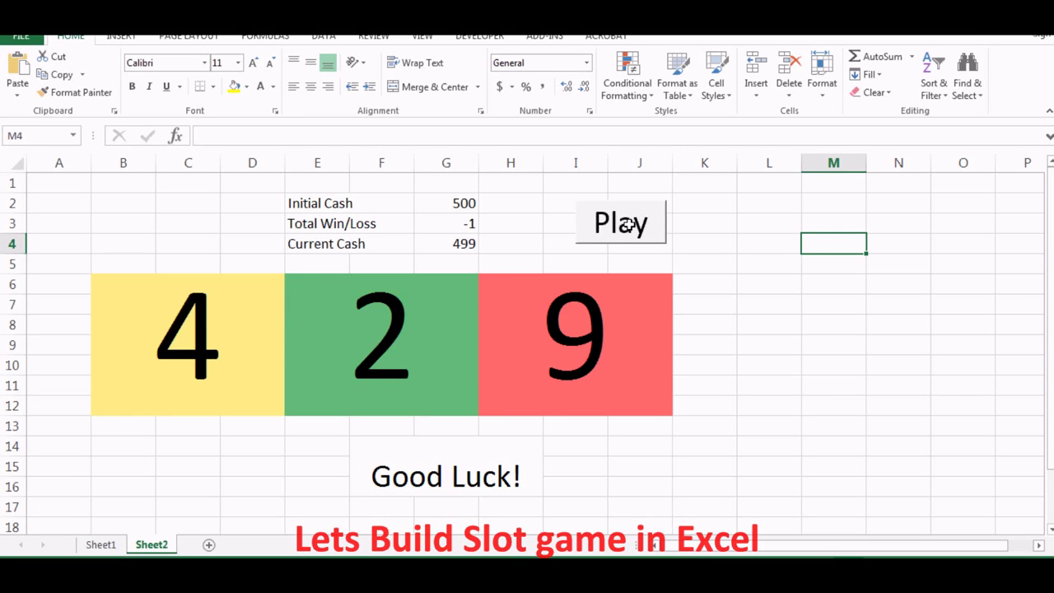
Spin the finished slot machine six times with the Play button
click(628, 226)
click(628, 226)
click(627, 225)
click(628, 226)
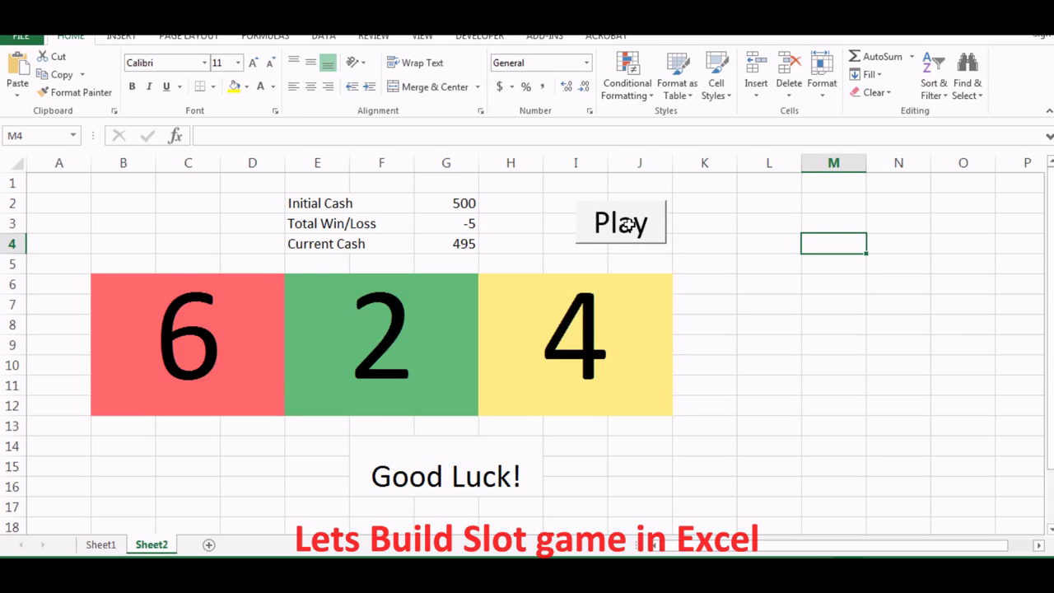
click(627, 226)
click(627, 226)
click(627, 226)
click(627, 226)
click(627, 225)
click(628, 225)
click(628, 226)
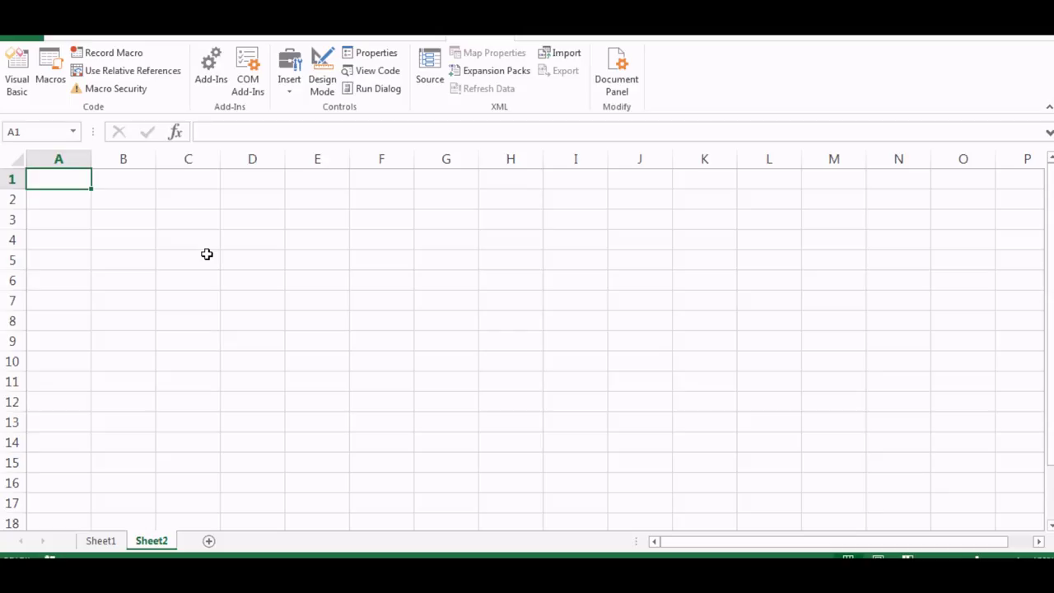
Enter =RANDBETWEEN(1,10) in C5, re-commit it to roll a new number, then select B4:D8
click(207, 260)
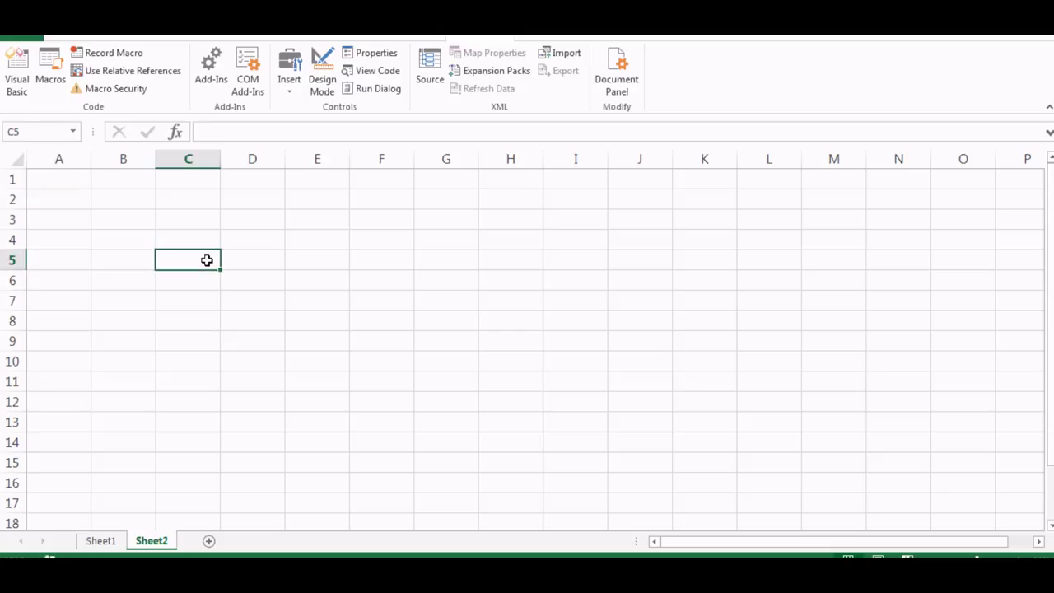
text(=)
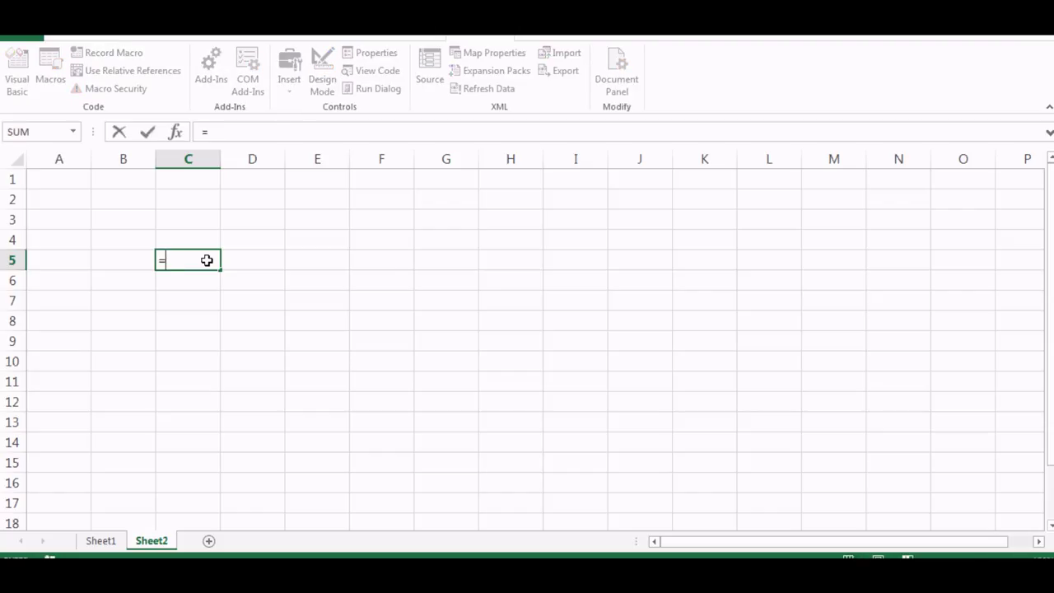
text(rand)
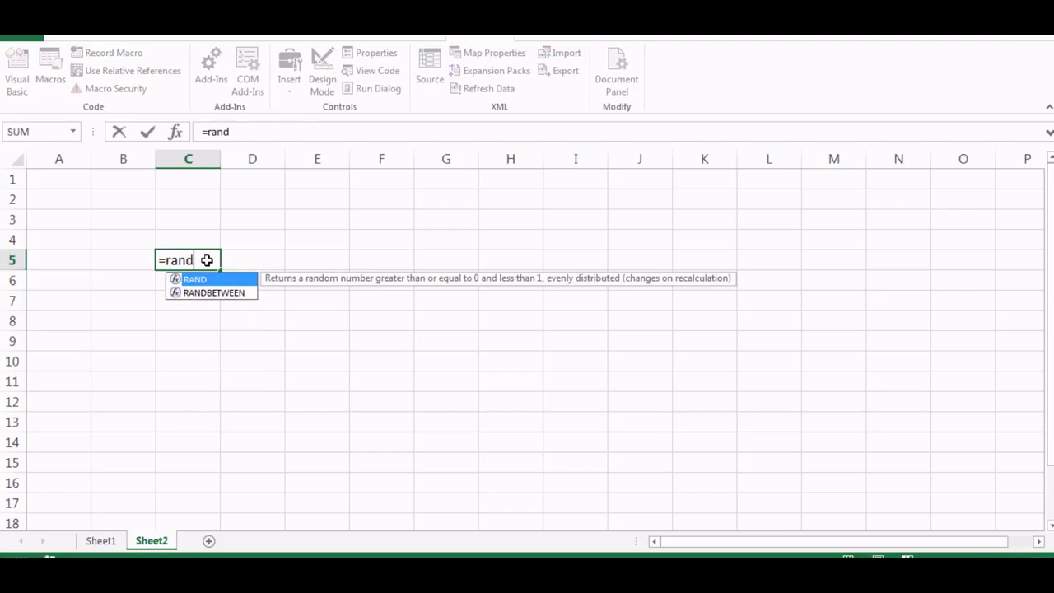
text(betwee)
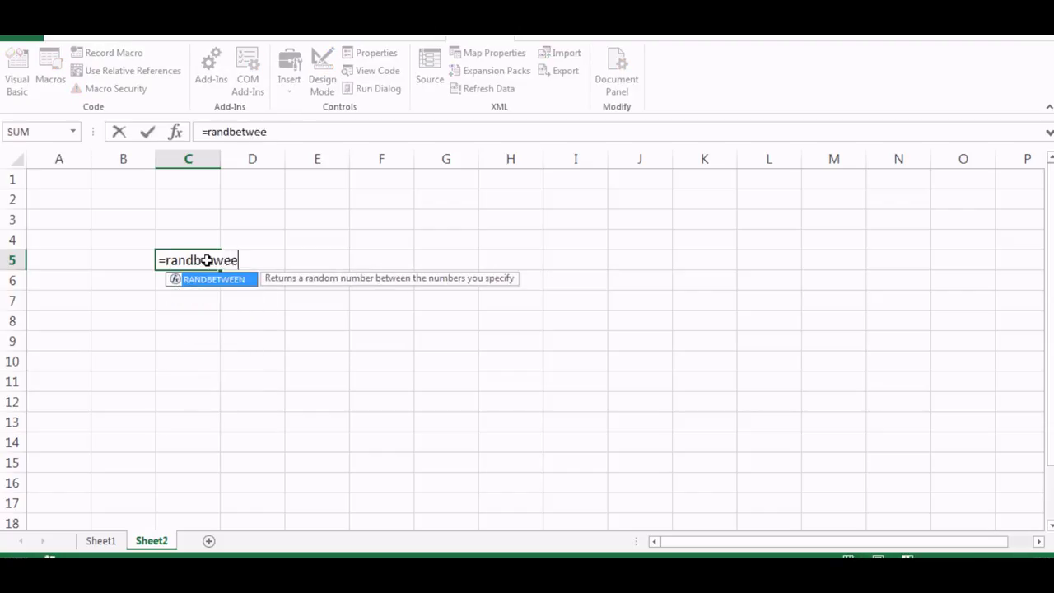
text(n()
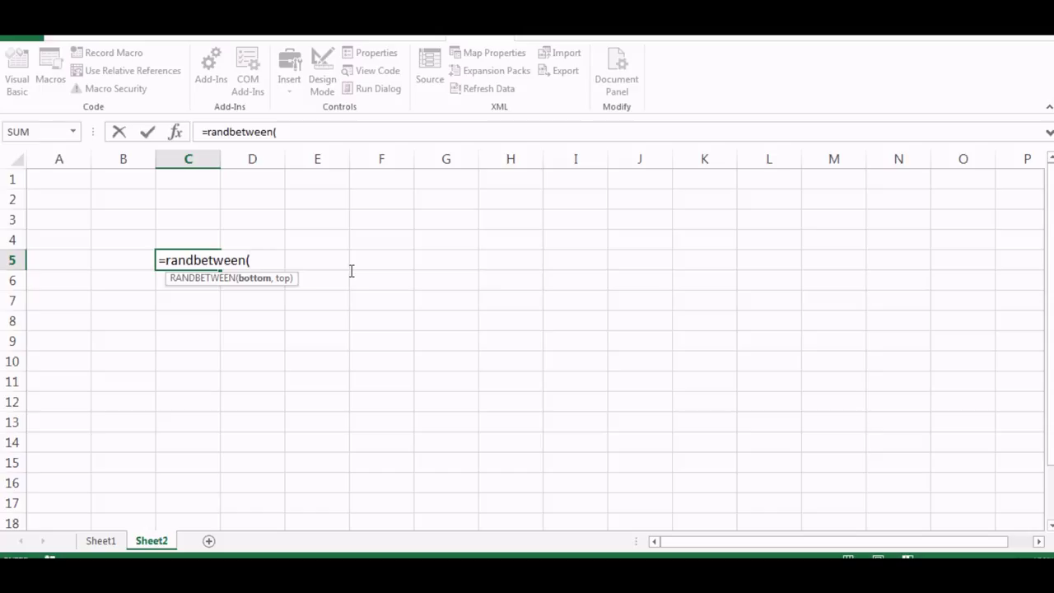
text(1,10))
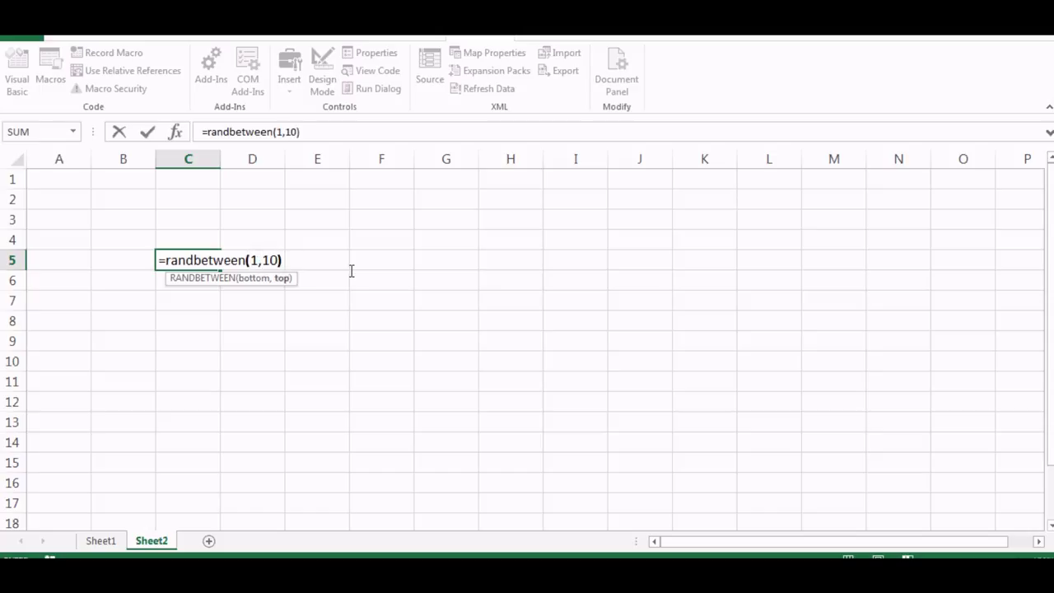
key(Return)
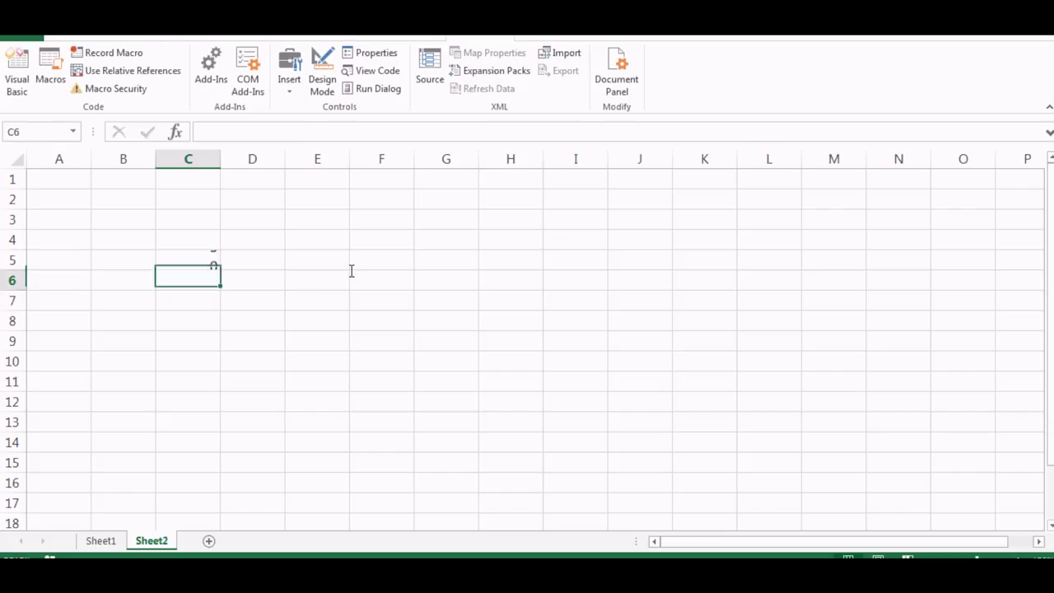
click(194, 259)
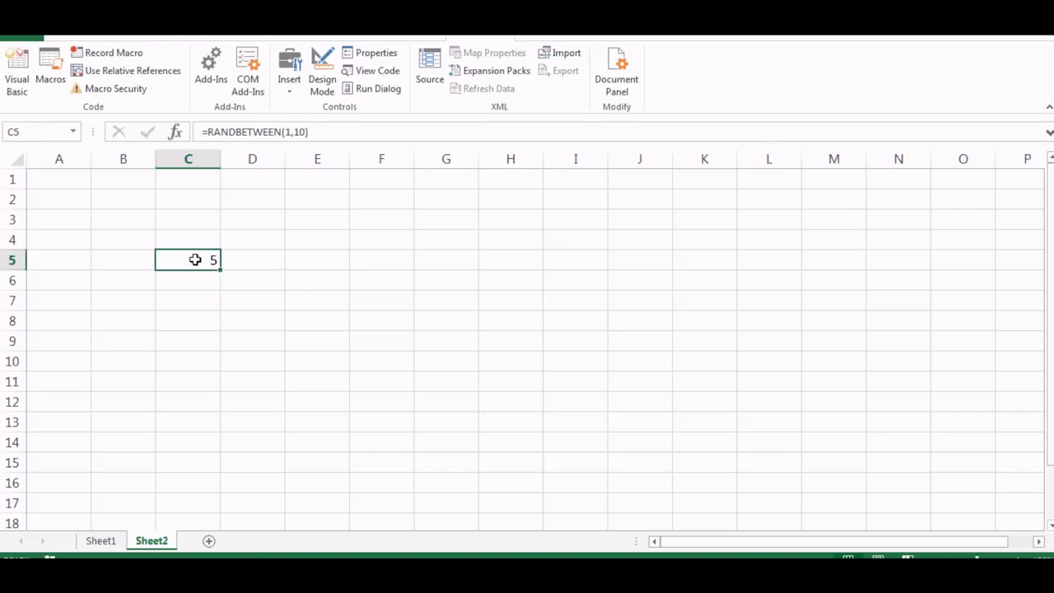
double_click(194, 259)
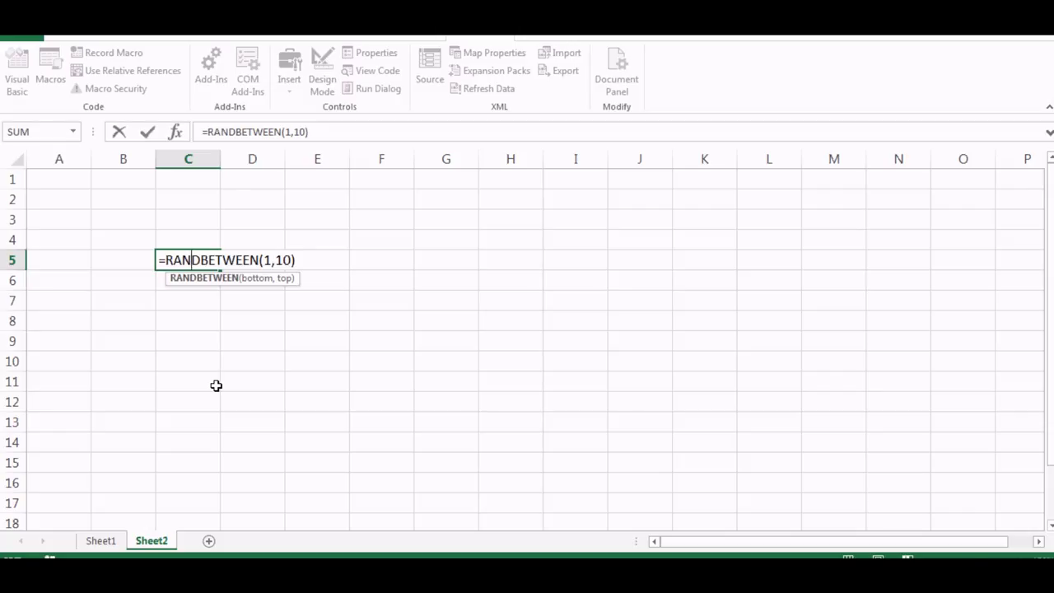
key(Return)
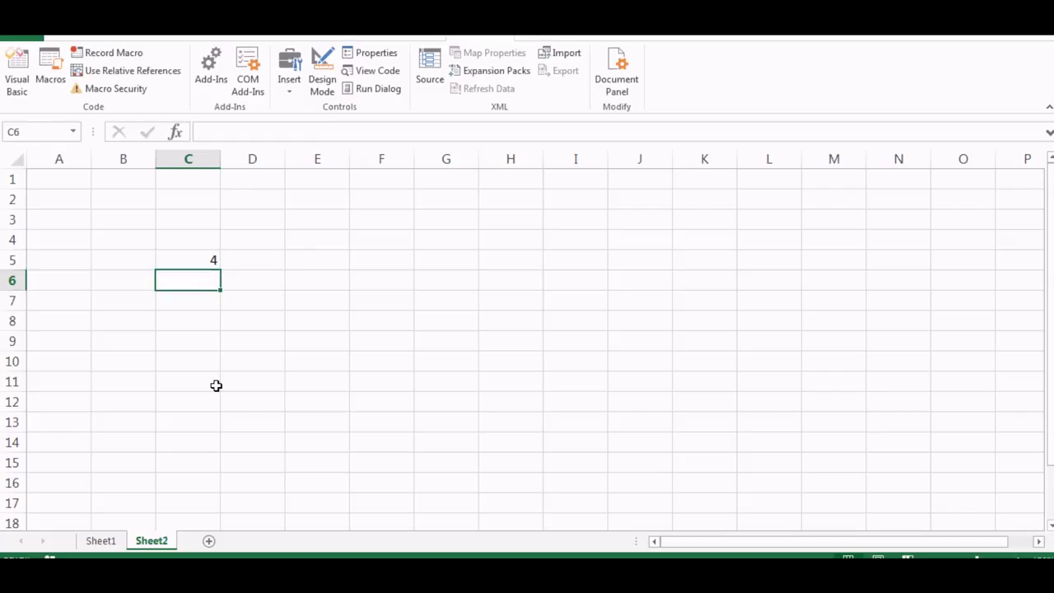
click(211, 257)
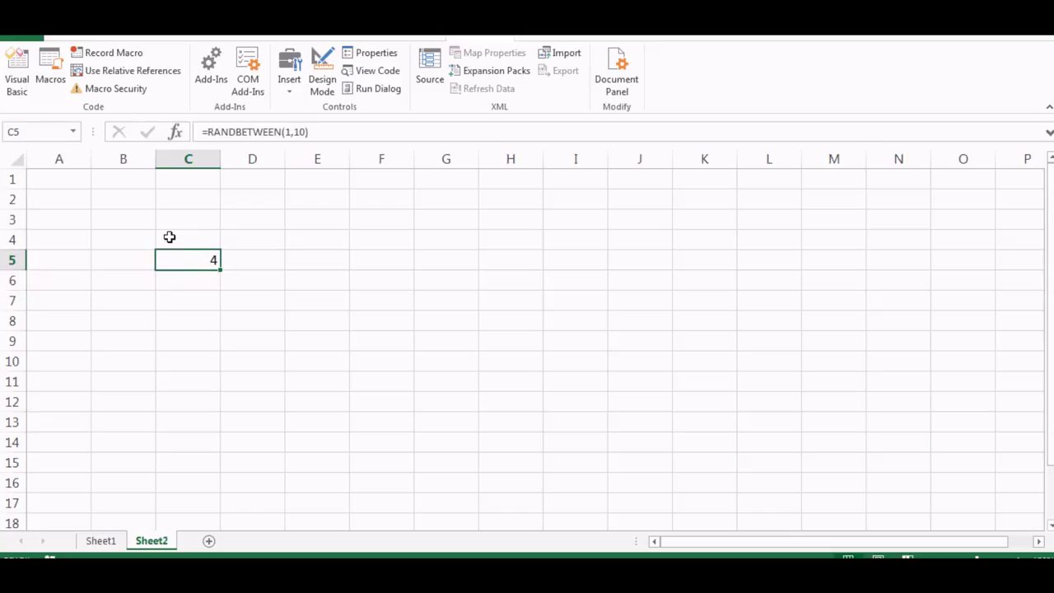
drag(145, 241, 266, 327)
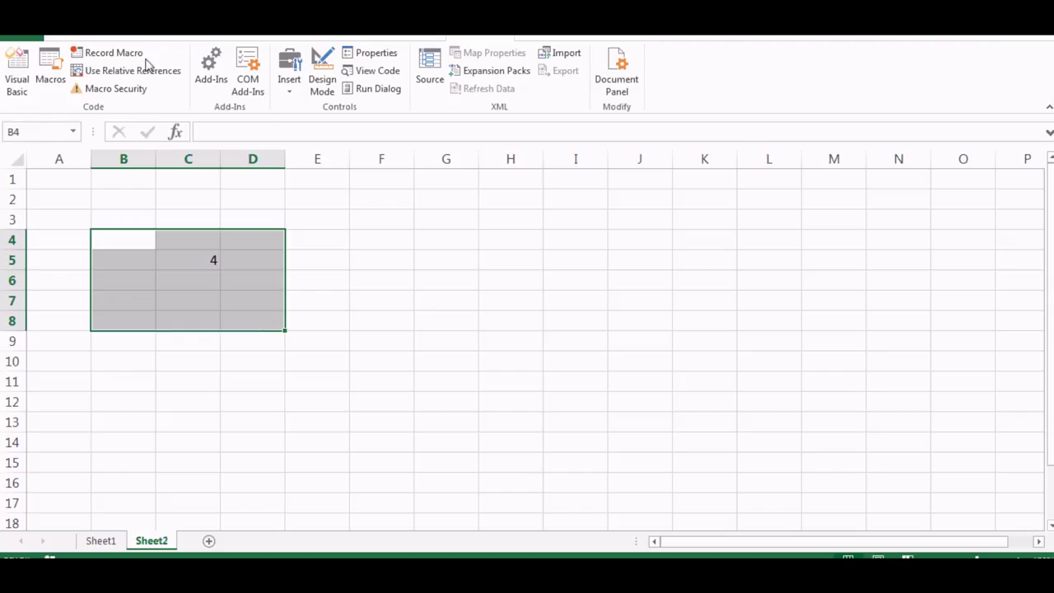
Merge and center B4:D8 and set its font size to 100
click(80, 38)
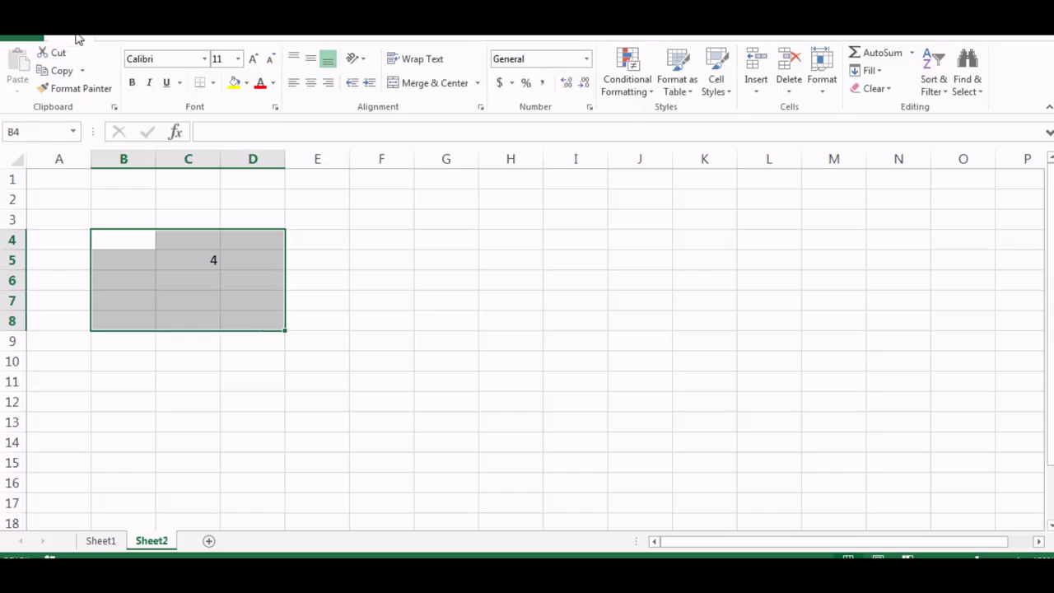
click(430, 90)
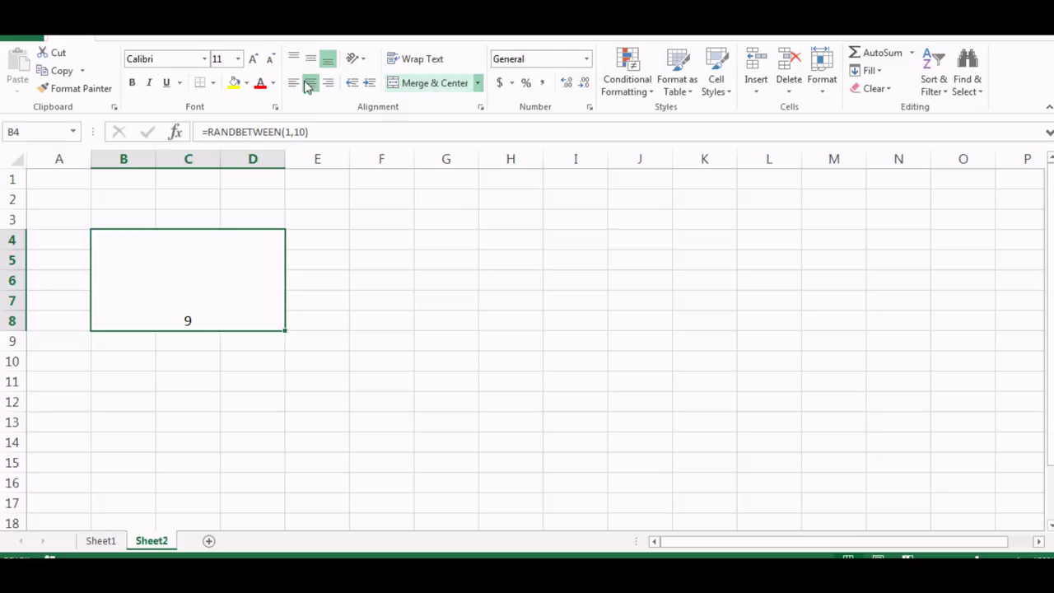
click(238, 60)
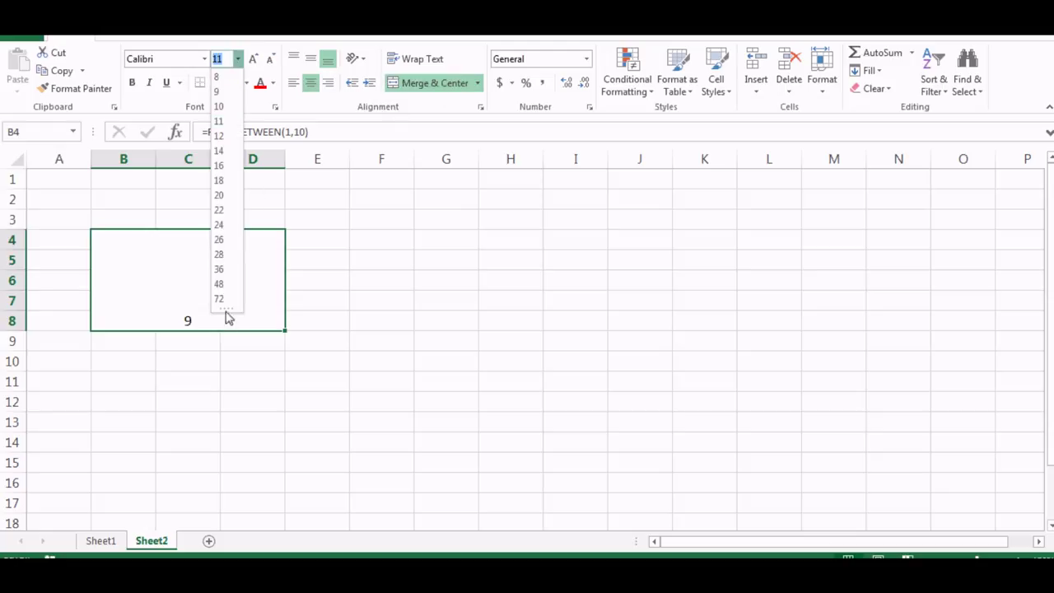
click(222, 61)
key(BackSpace)
key(BackSpace)
text(100)
key(Return)
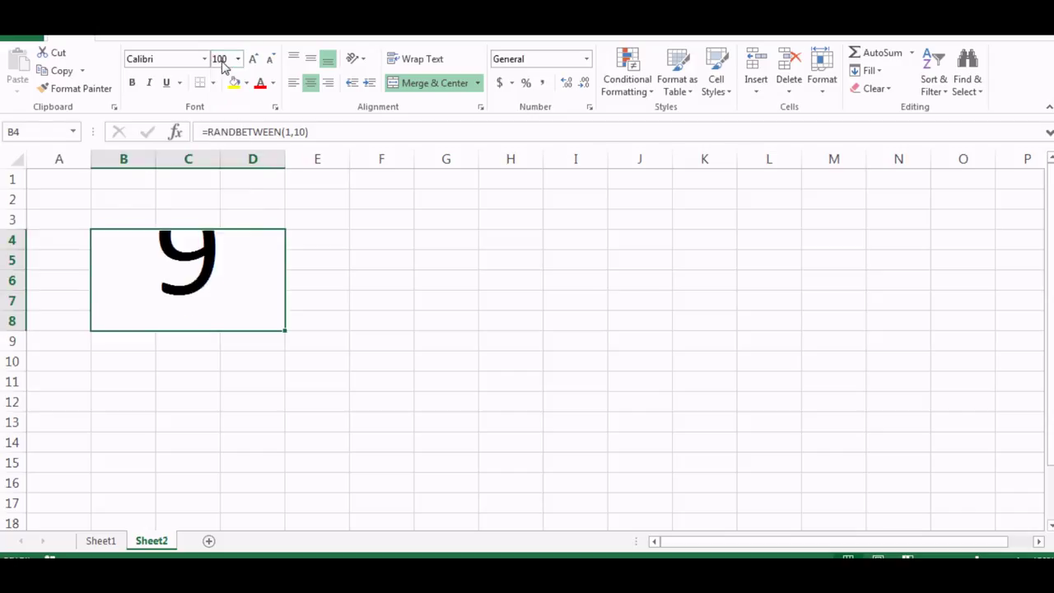
Re-merge the reel to cover B3:D8, then enlarge it to B2:D8
drag(132, 219, 280, 293)
click(435, 83)
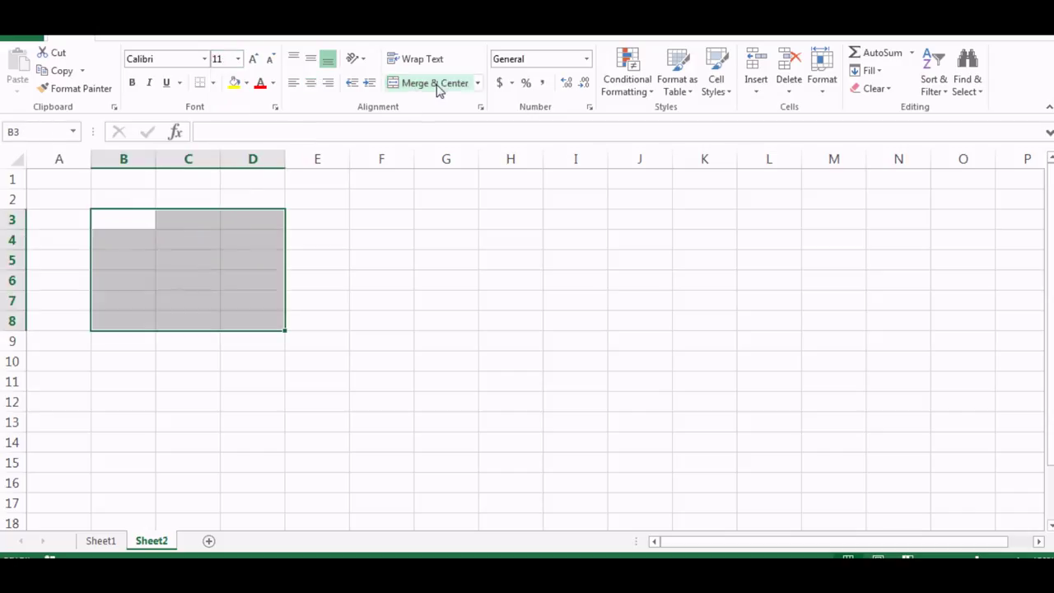
click(437, 84)
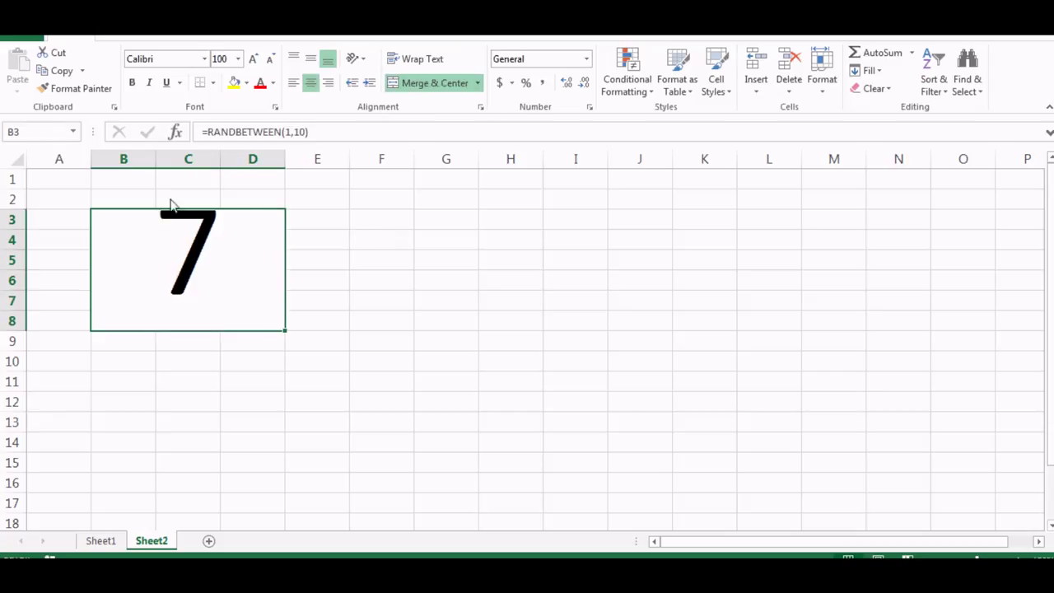
drag(127, 194, 273, 306)
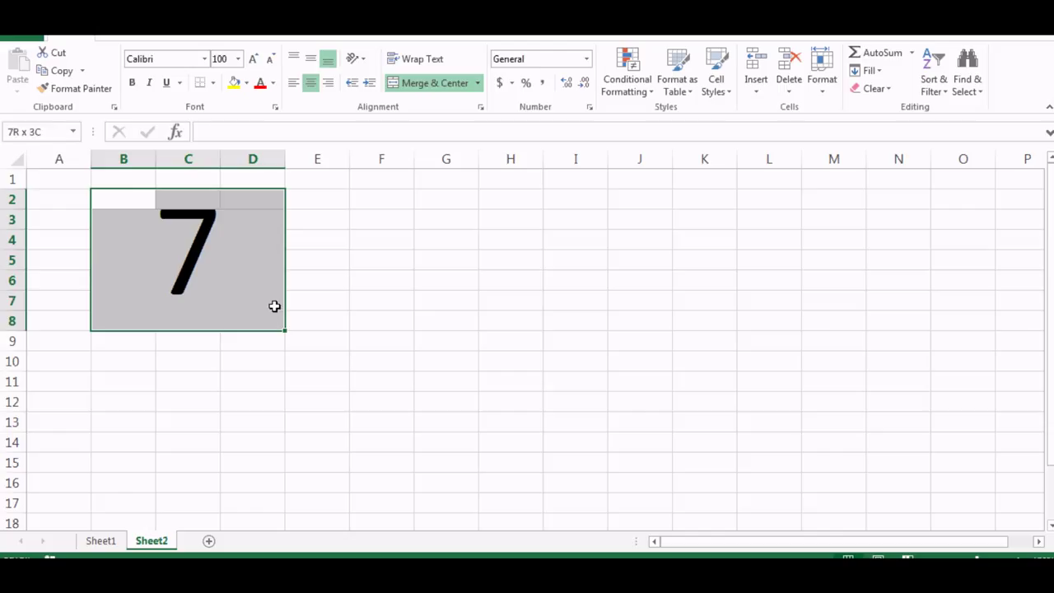
click(425, 83)
click(434, 286)
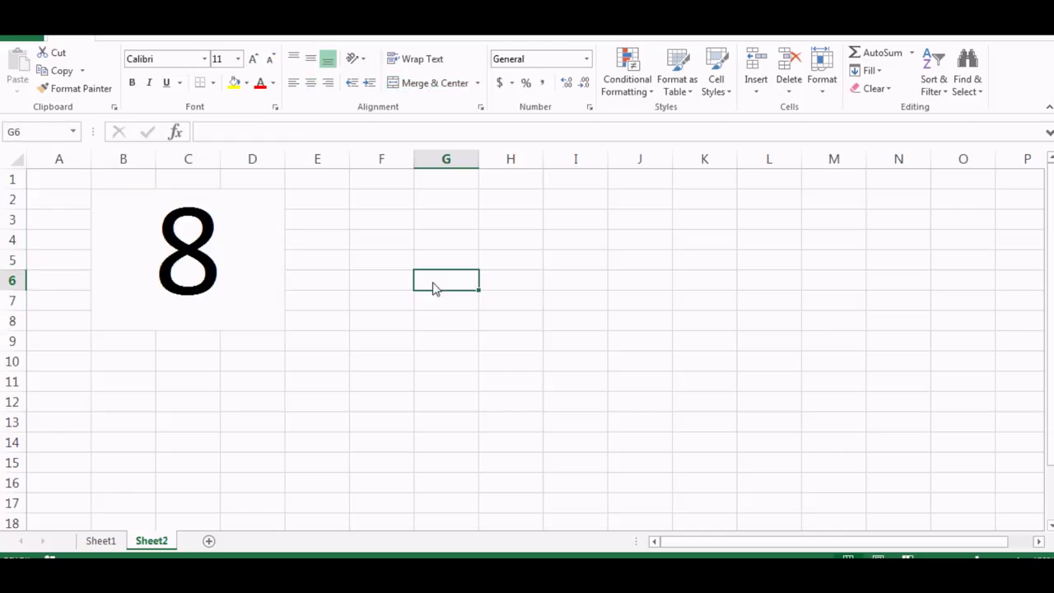
Re-roll the reel by re-committing empty cell F5, then copy it across to columns E–J
click(406, 257)
double_click(407, 256)
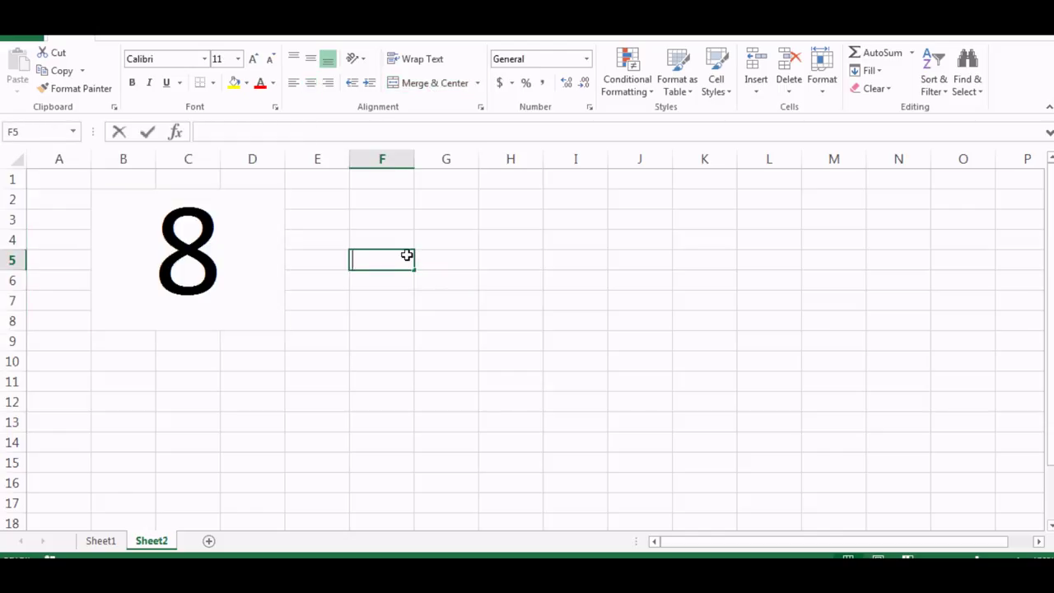
key(Return)
double_click(407, 256)
key(Return)
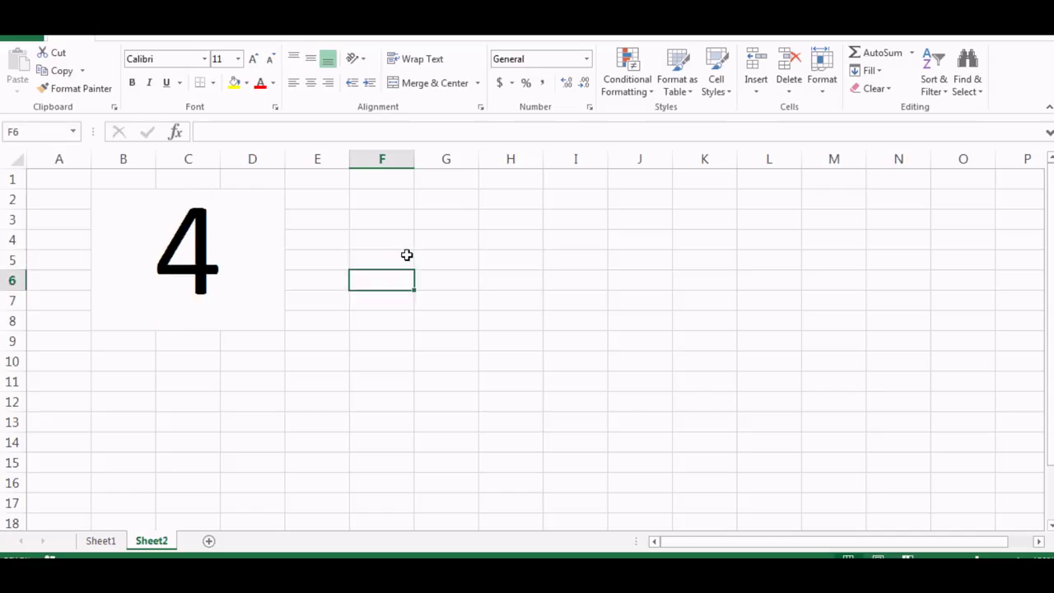
double_click(407, 256)
key(Return)
double_click(407, 256)
key(Return)
click(228, 271)
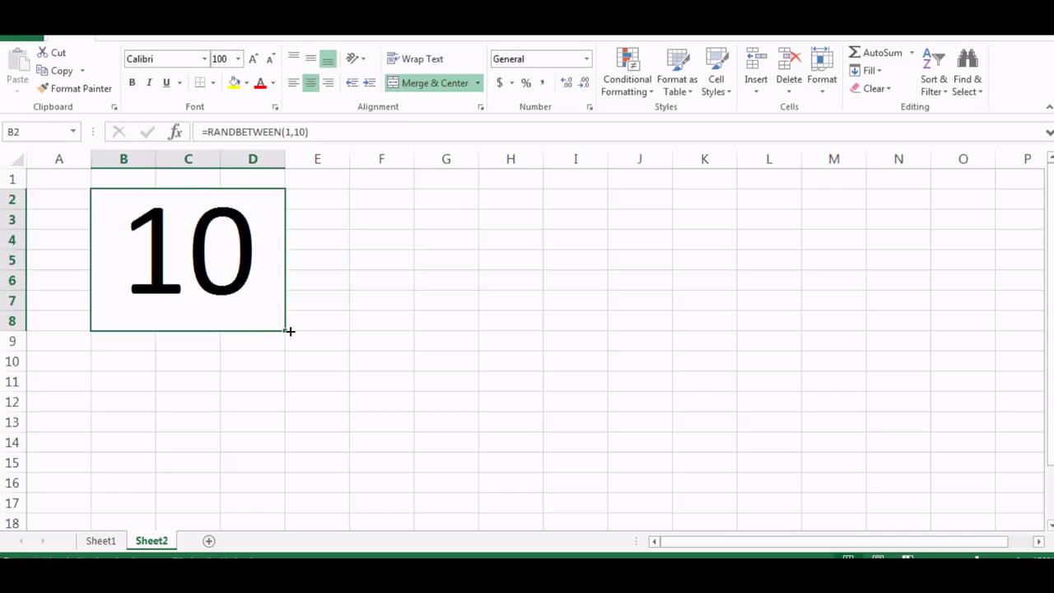
drag(287, 331, 647, 335)
Re-roll the three reels by re-committing empty cell D11 three times, then select B2:J8
click(603, 392)
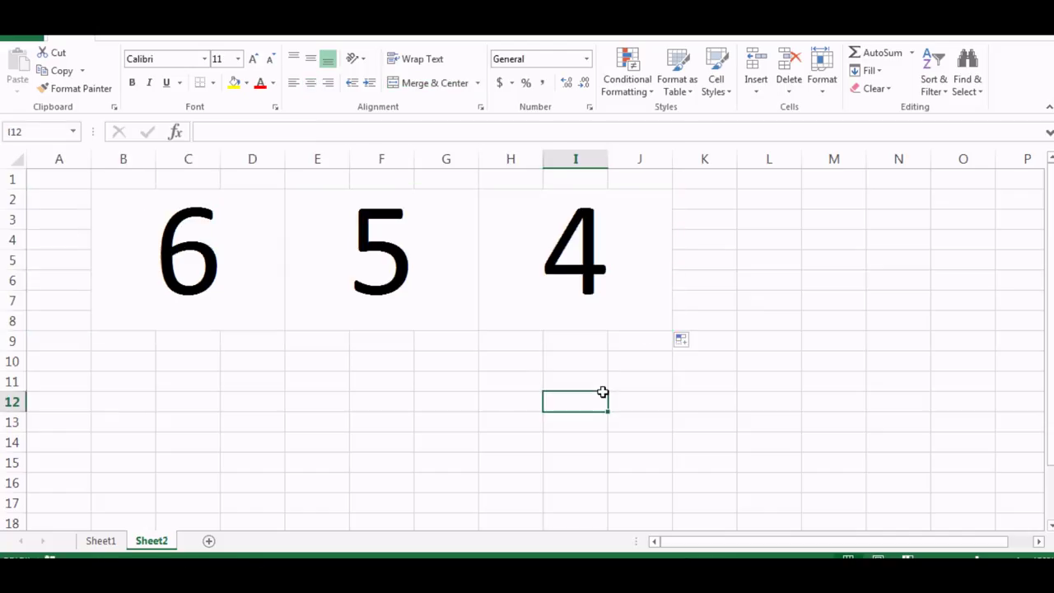
click(246, 387)
double_click(244, 385)
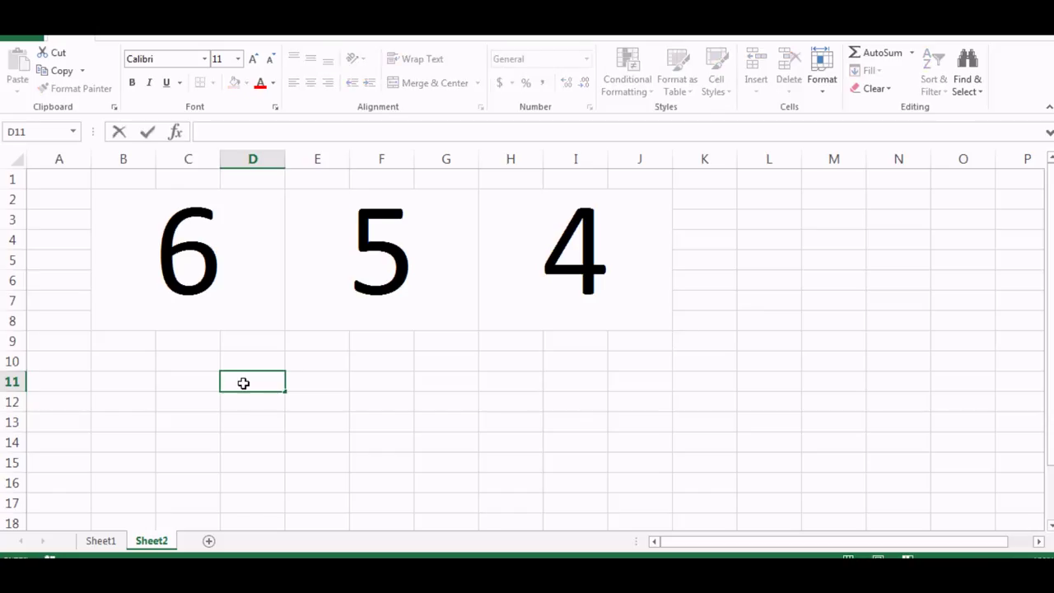
key(Return)
double_click(244, 384)
key(Return)
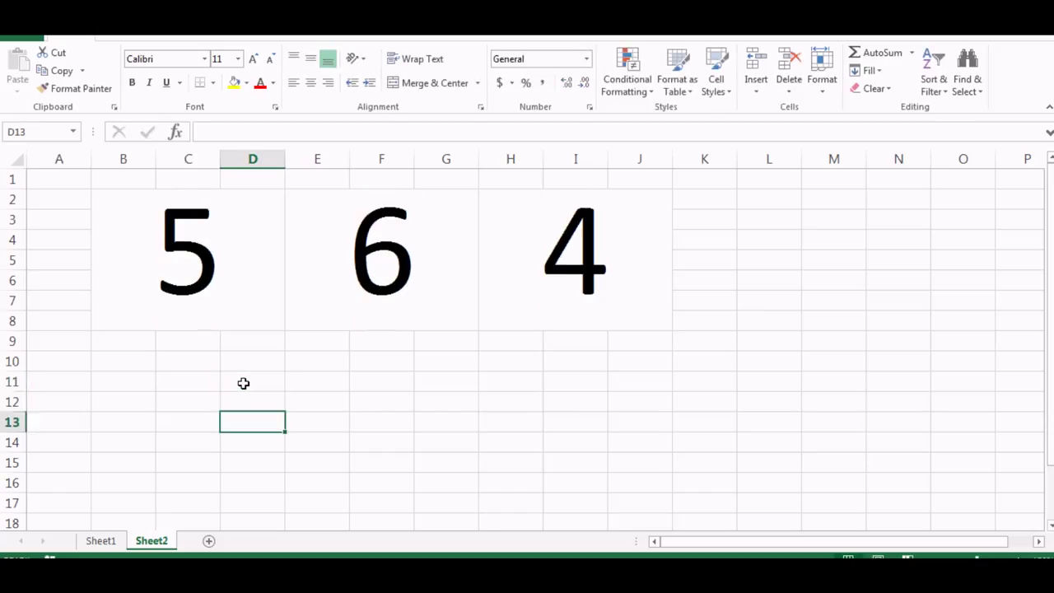
double_click(244, 383)
key(Return)
drag(219, 237, 604, 270)
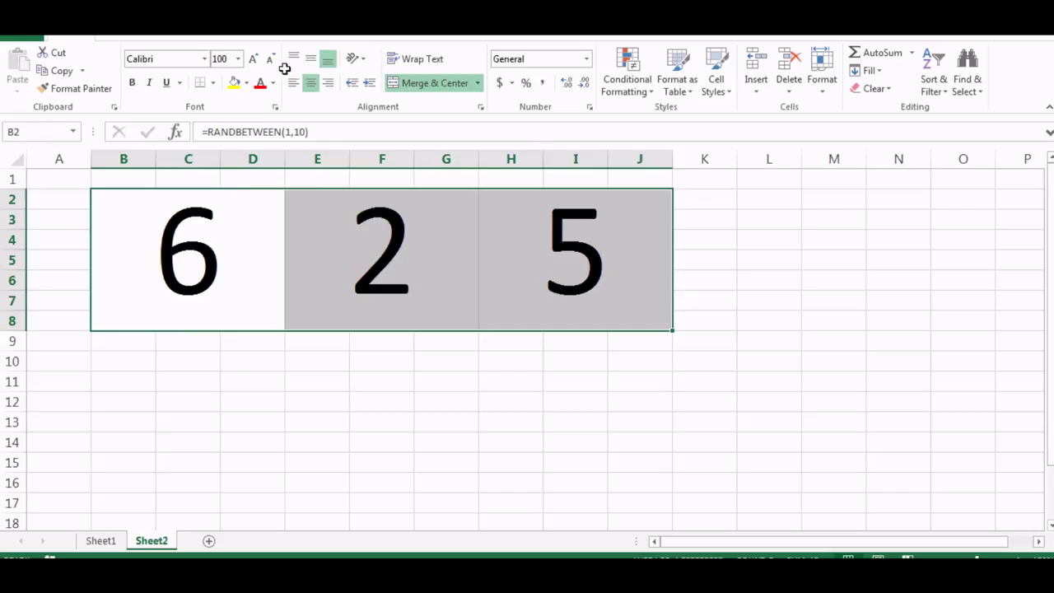
Apply a red-yellow-green Conditional Formatting colour scale to the reel block
click(640, 93)
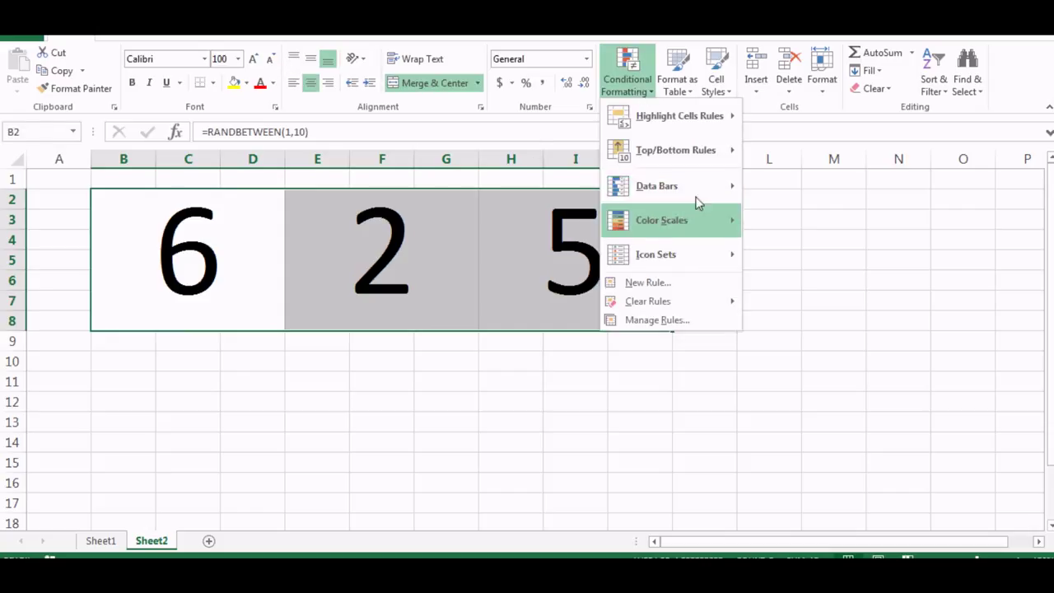
mouse_move(708, 198)
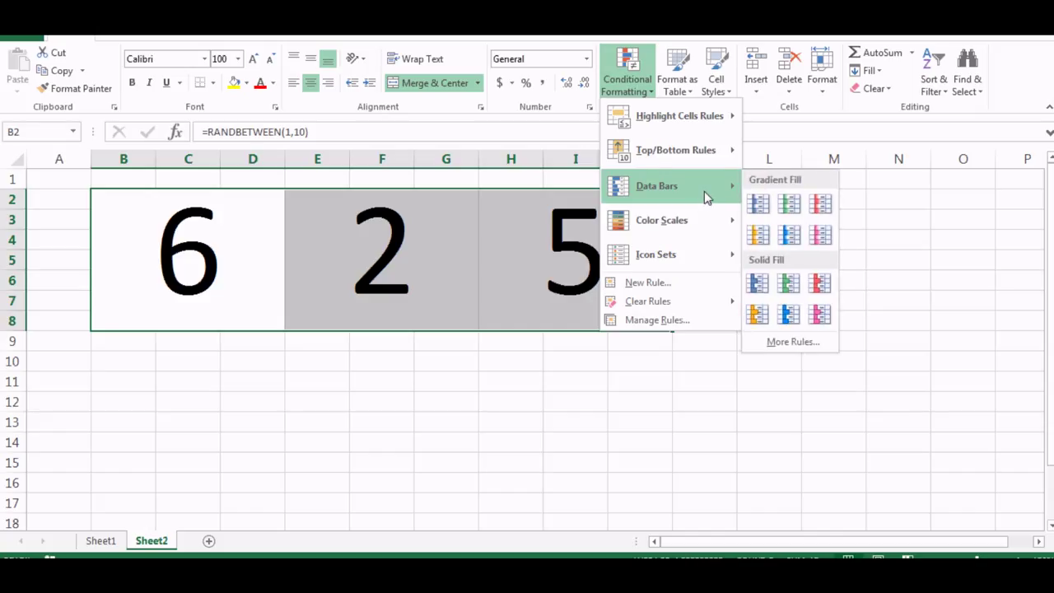
mouse_move(710, 222)
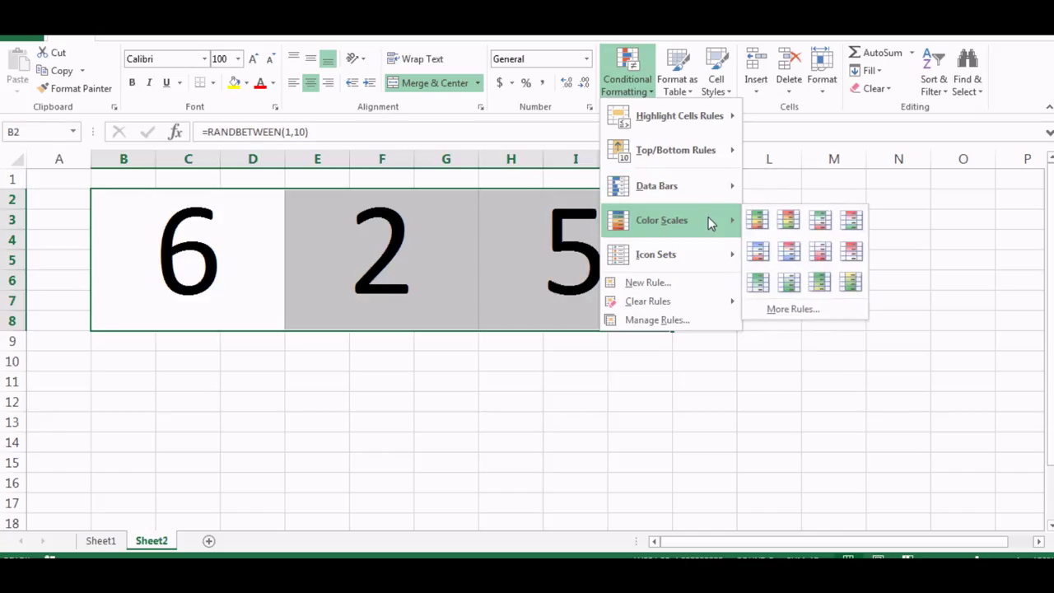
click(790, 230)
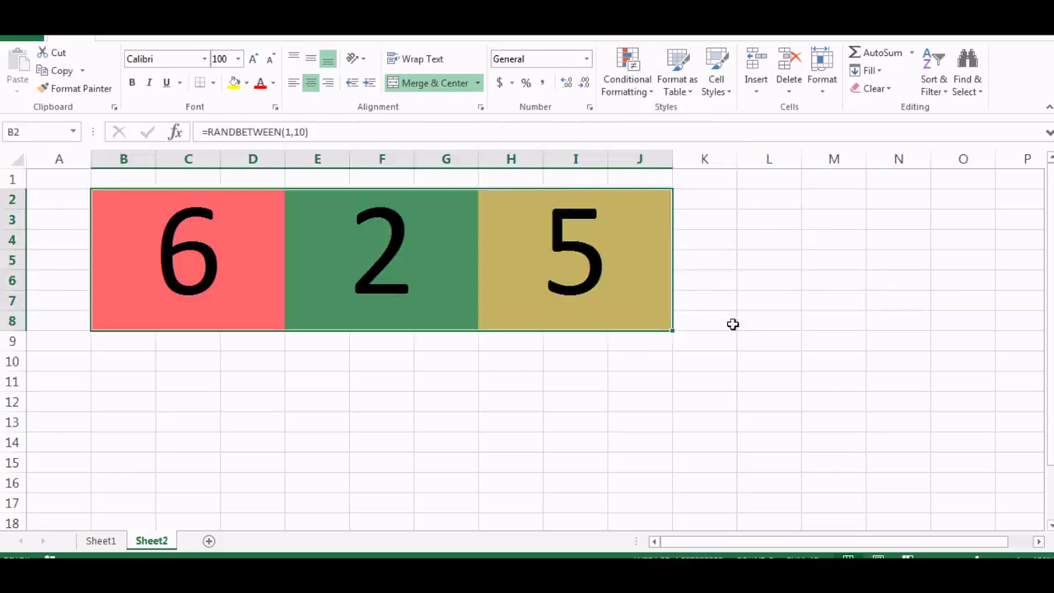
click(711, 363)
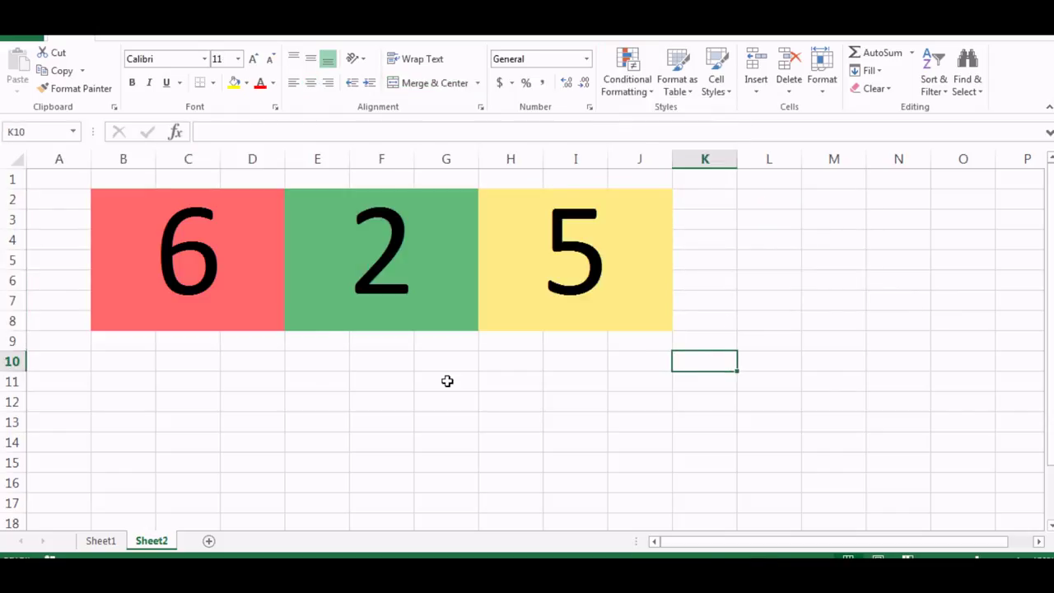
Re-roll the reels repeatedly from empty cell D11 to check the colour fills
click(254, 382)
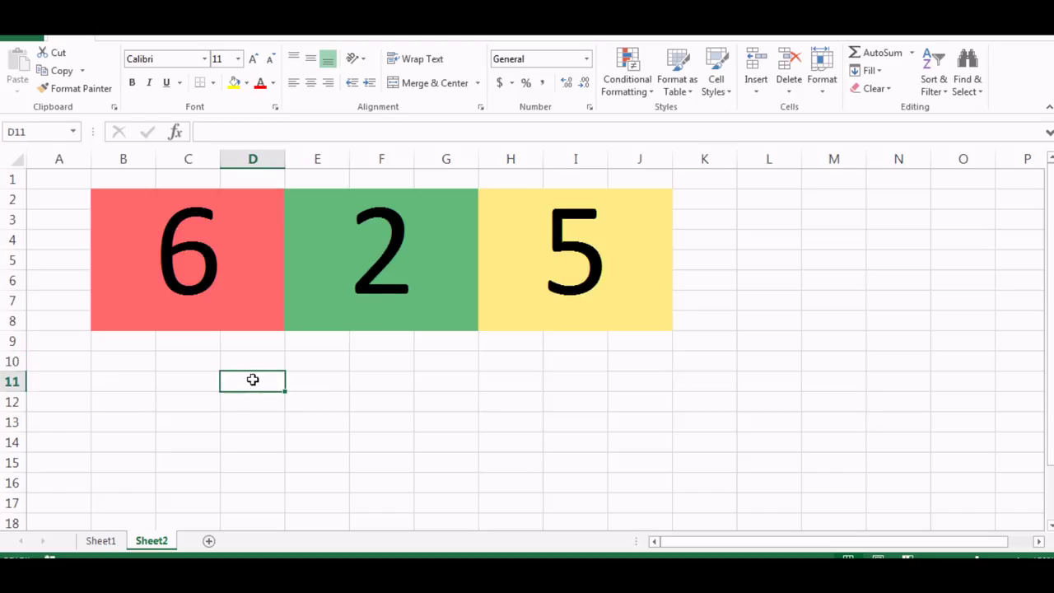
double_click(254, 380)
key(Return)
click(254, 381)
double_click(254, 380)
key(Return)
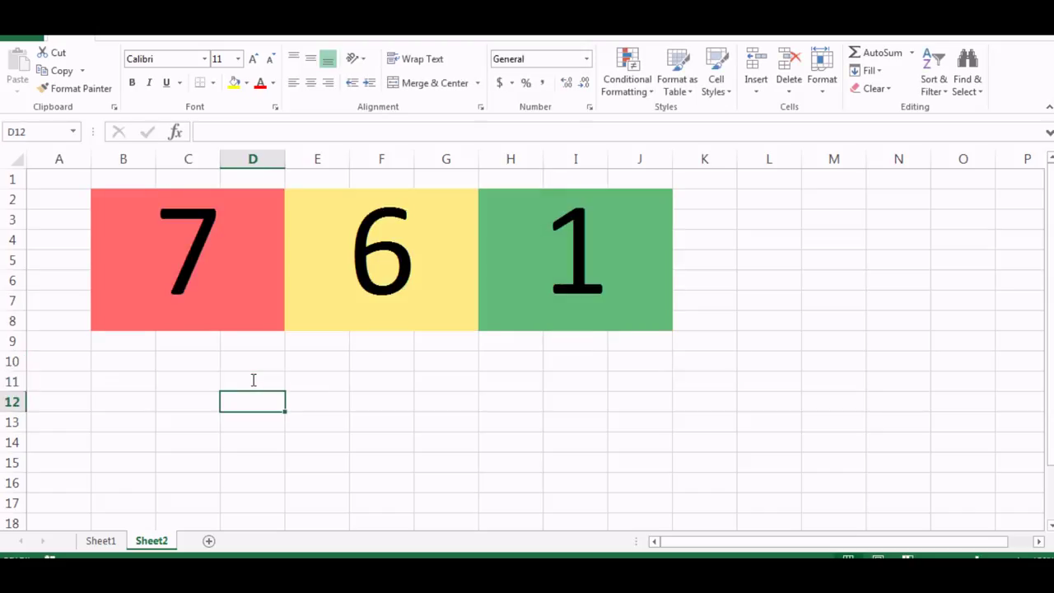
click(254, 380)
key(Return)
double_click(253, 381)
key(Return)
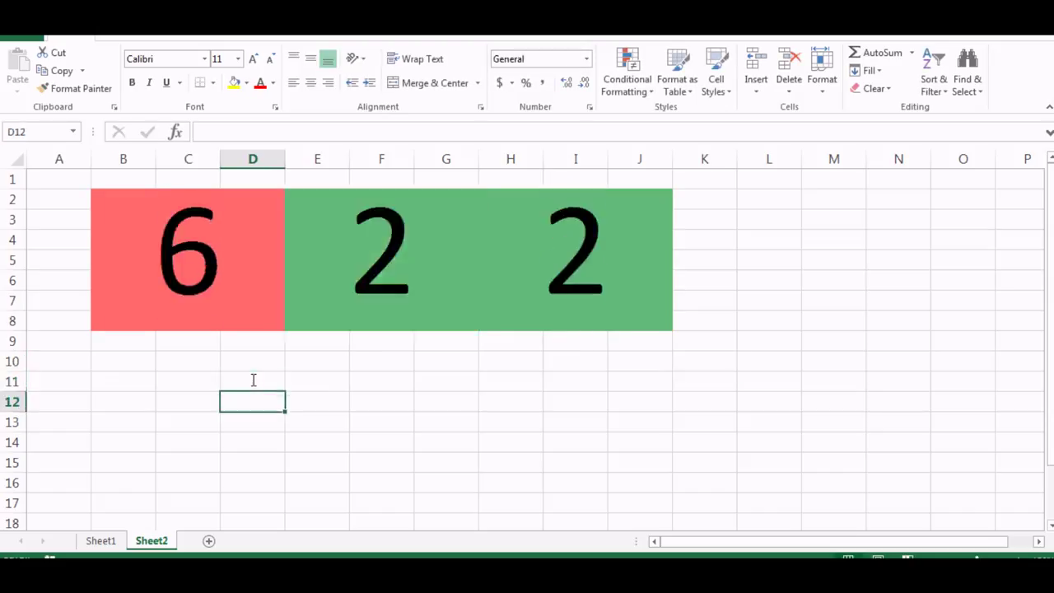
double_click(254, 380)
key(Return)
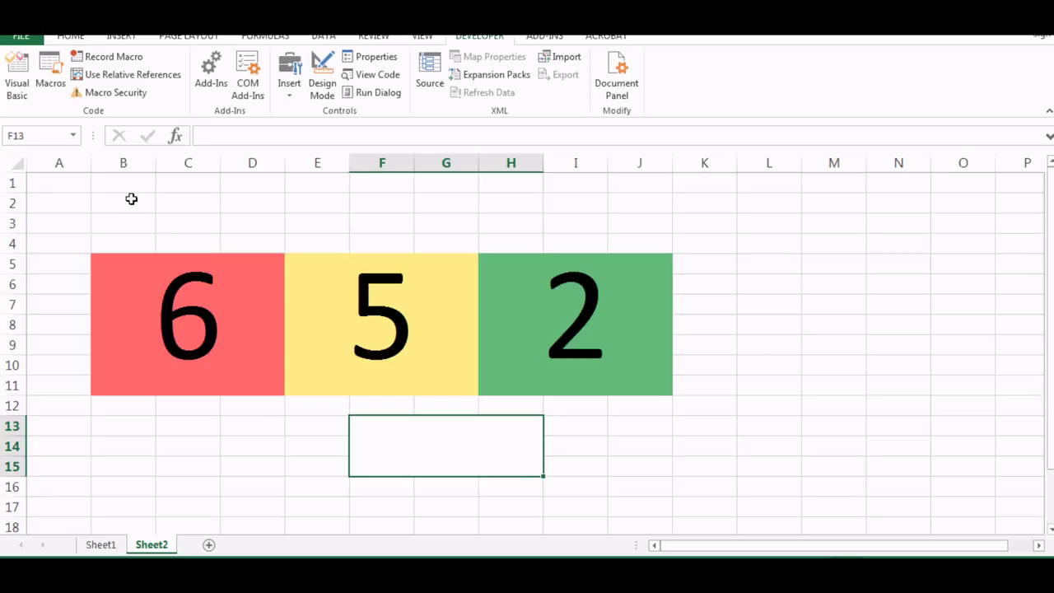
Enter =IF((AVERAGE(B5:J11)=B5),-1,50) in C2 as a first win-check formula
click(176, 222)
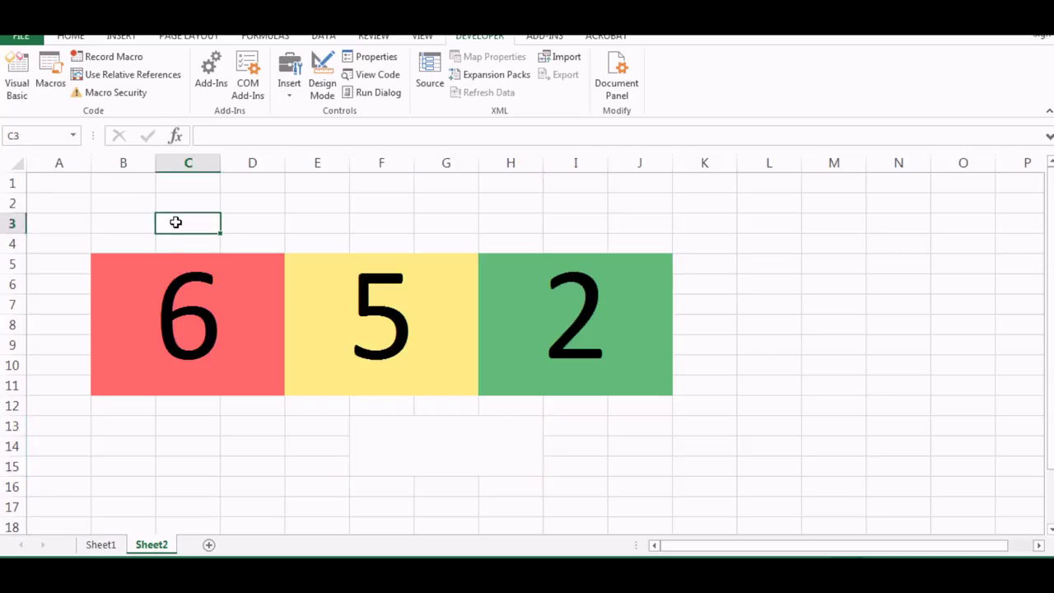
click(184, 203)
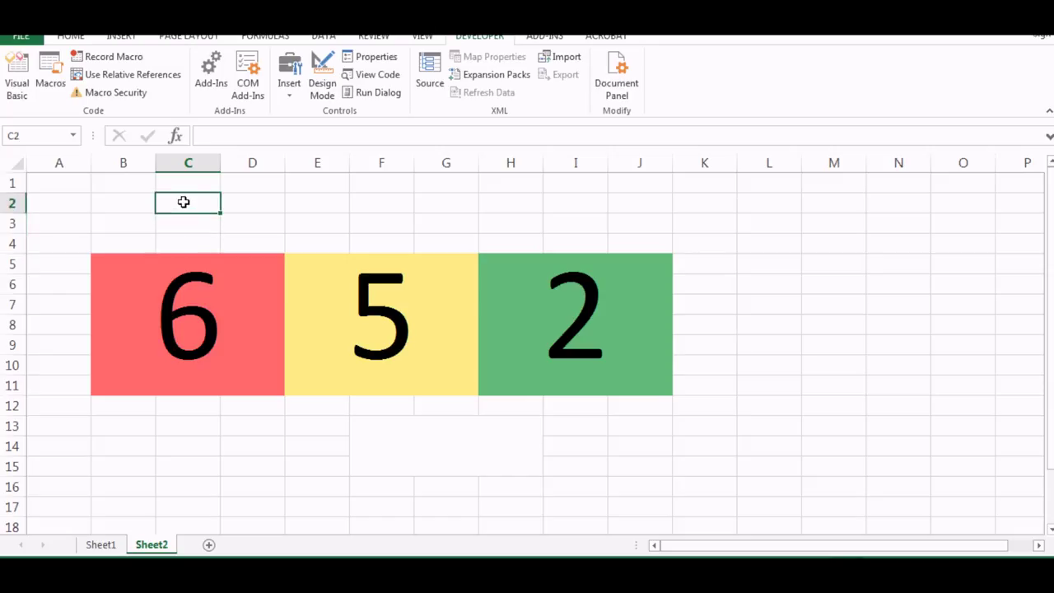
text(=i)
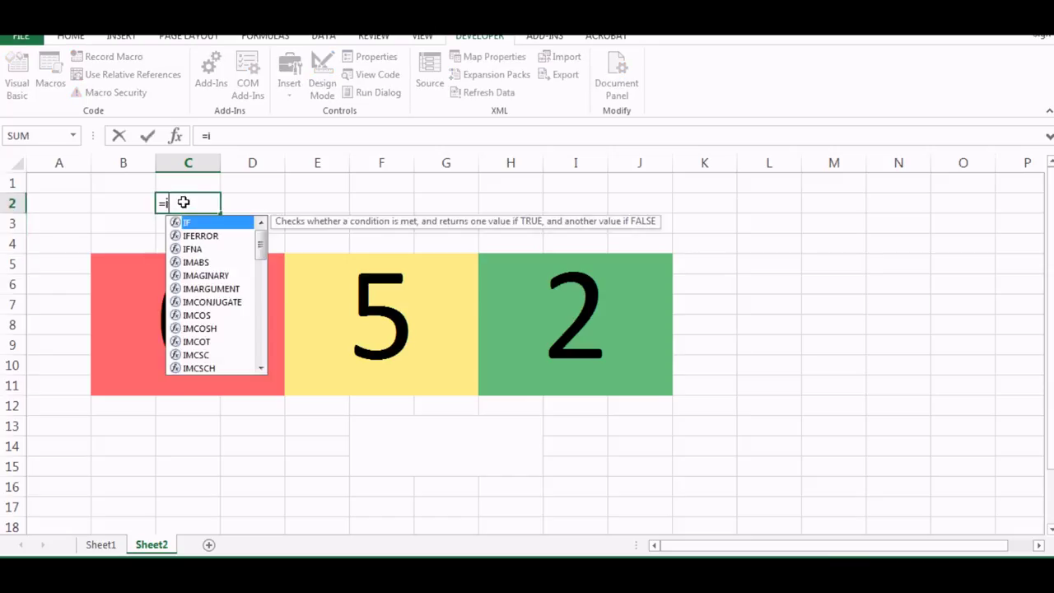
text(f()
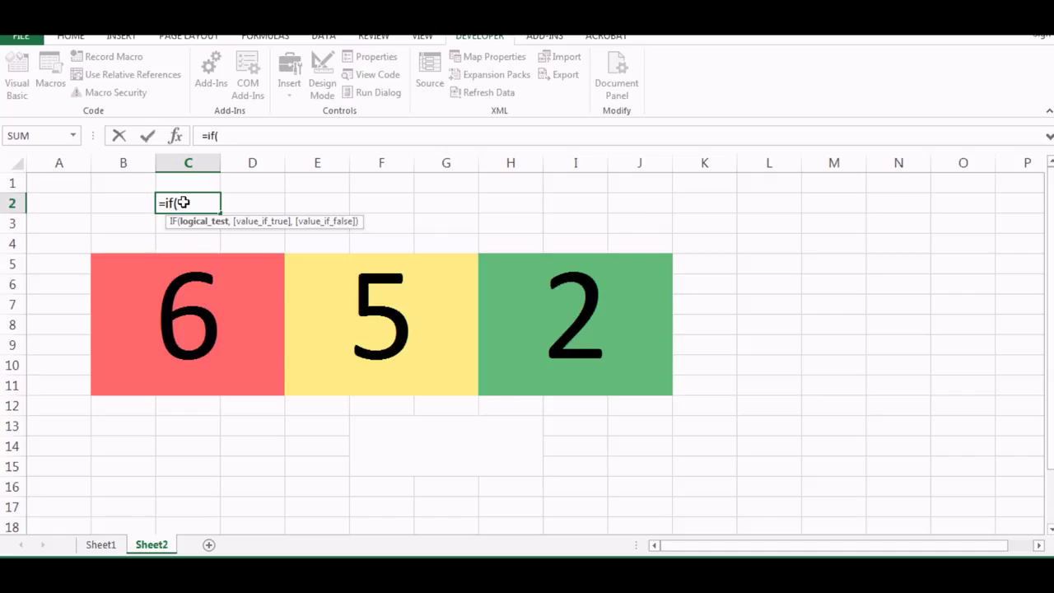
text(()
text(average()
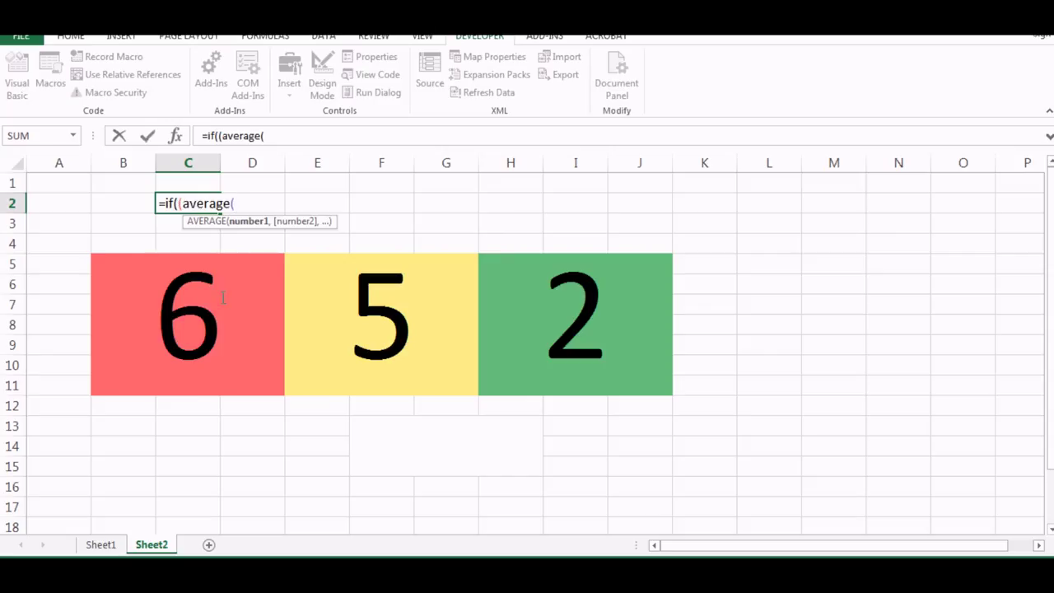
drag(223, 301, 571, 332)
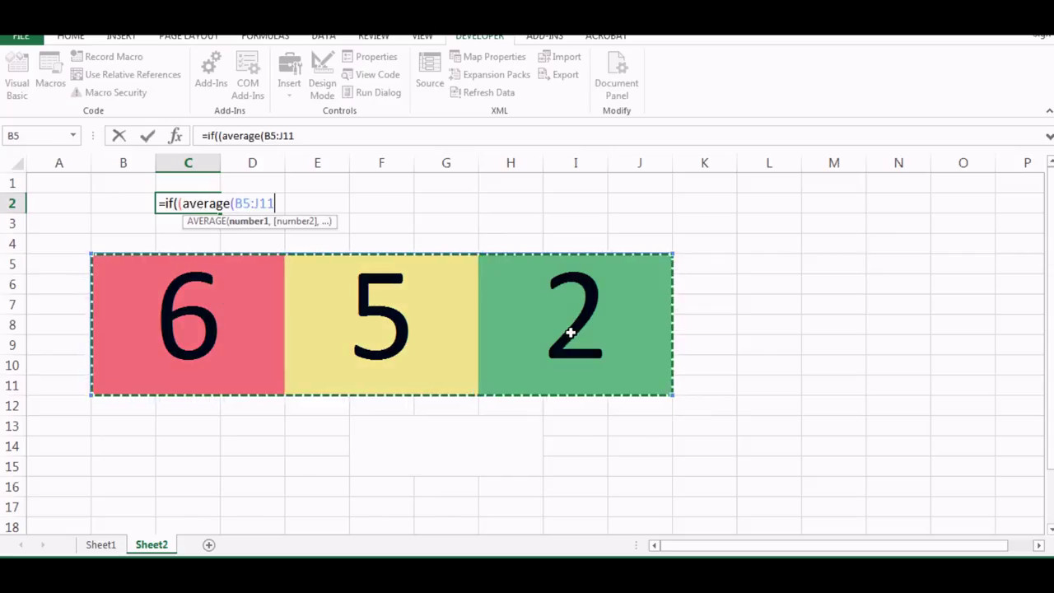
text()=)
click(217, 334)
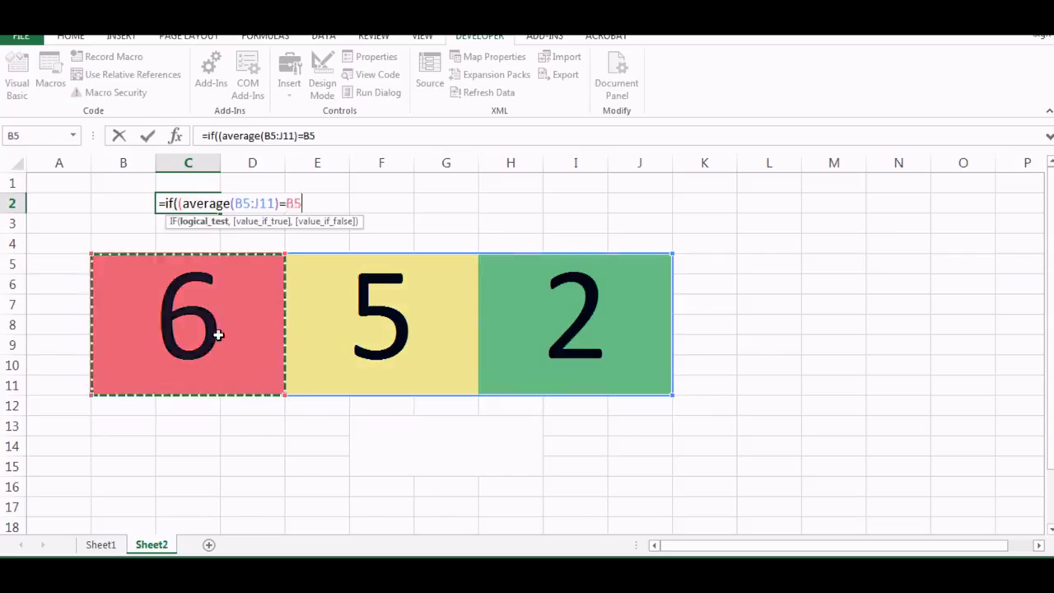
text(),)
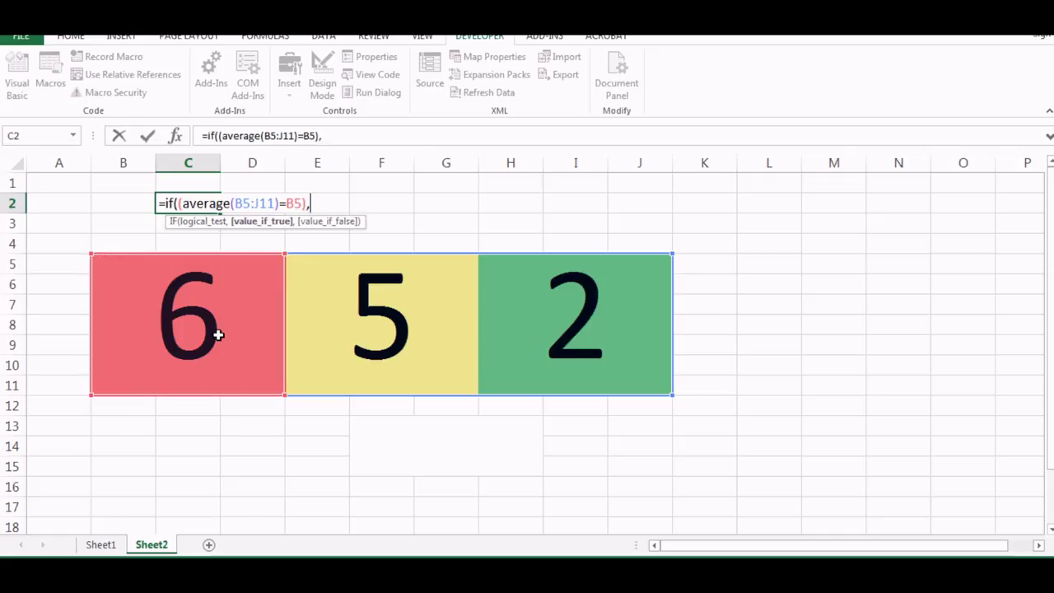
text(-1,)
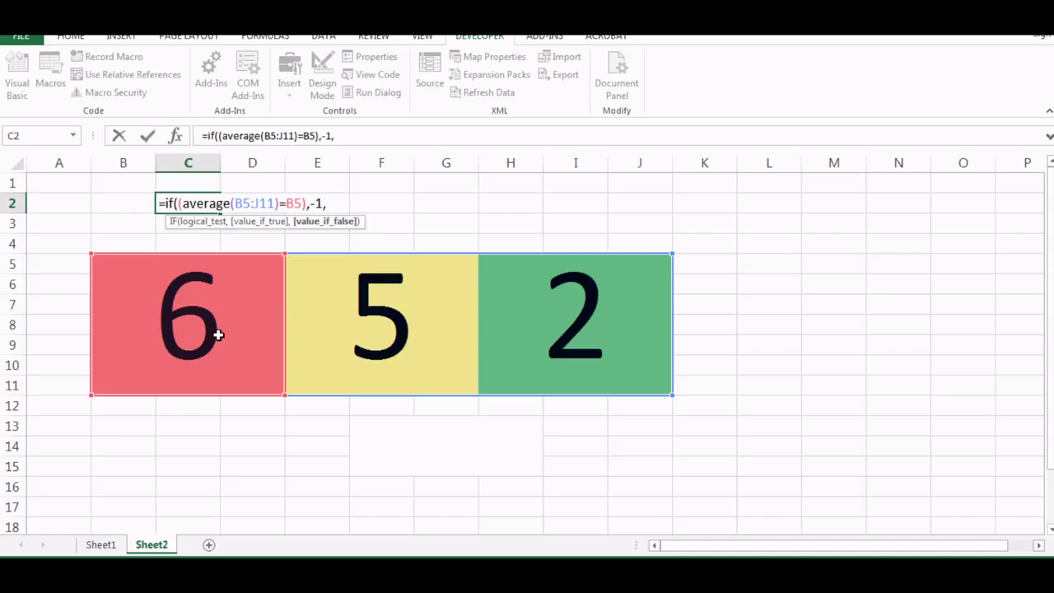
text(50))
key(Return)
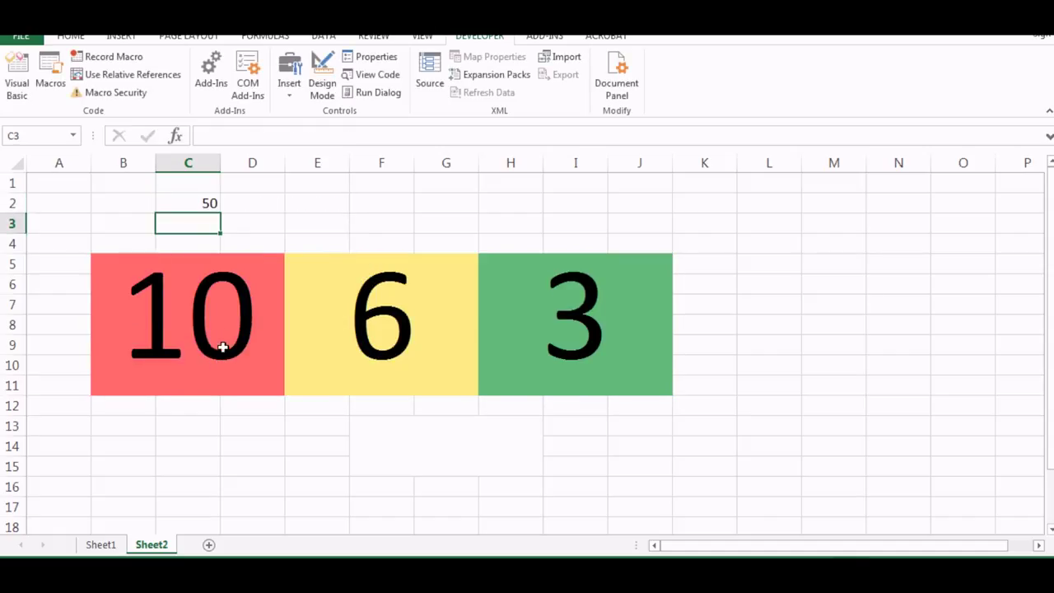
Swap C2's results so a match returns 50 and otherwise -1
click(207, 203)
double_click(207, 203)
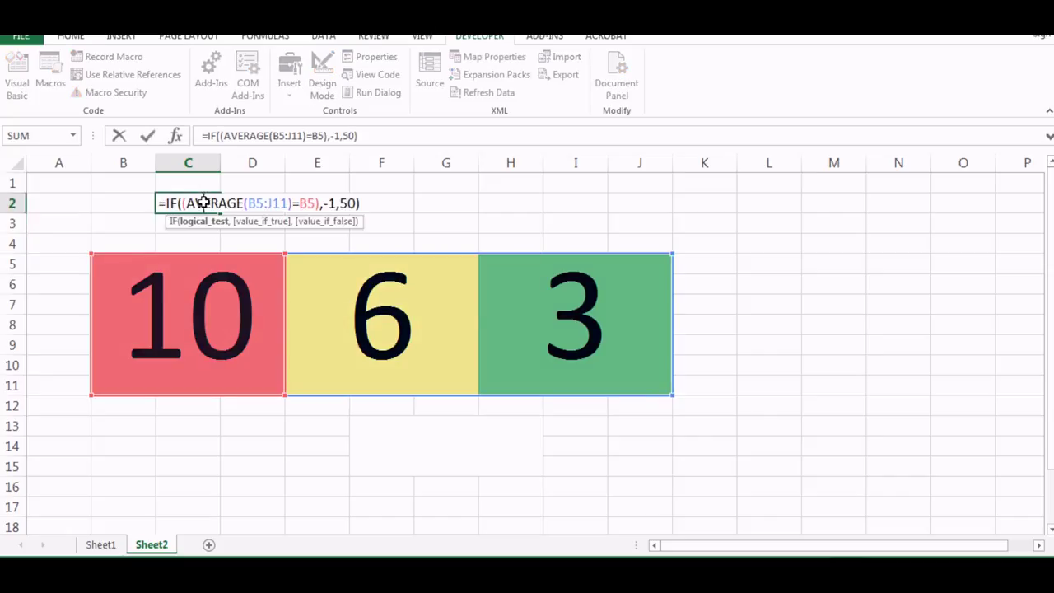
click(334, 203)
key(BackSpace)
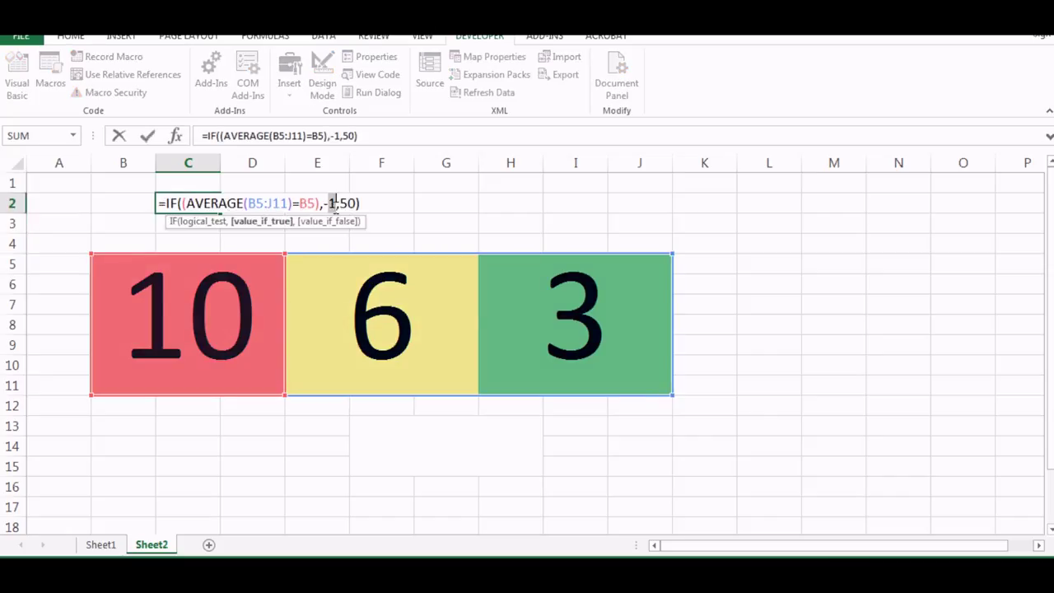
key(BackSpace)
text(50)
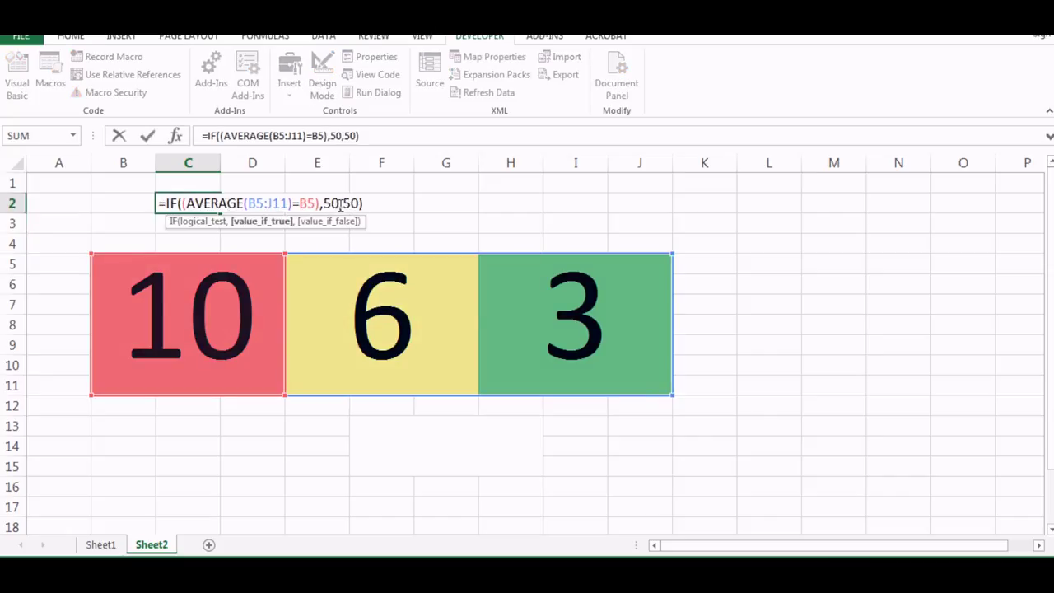
click(359, 204)
key(BackSpace)
key(BackSpace)
text(-1)
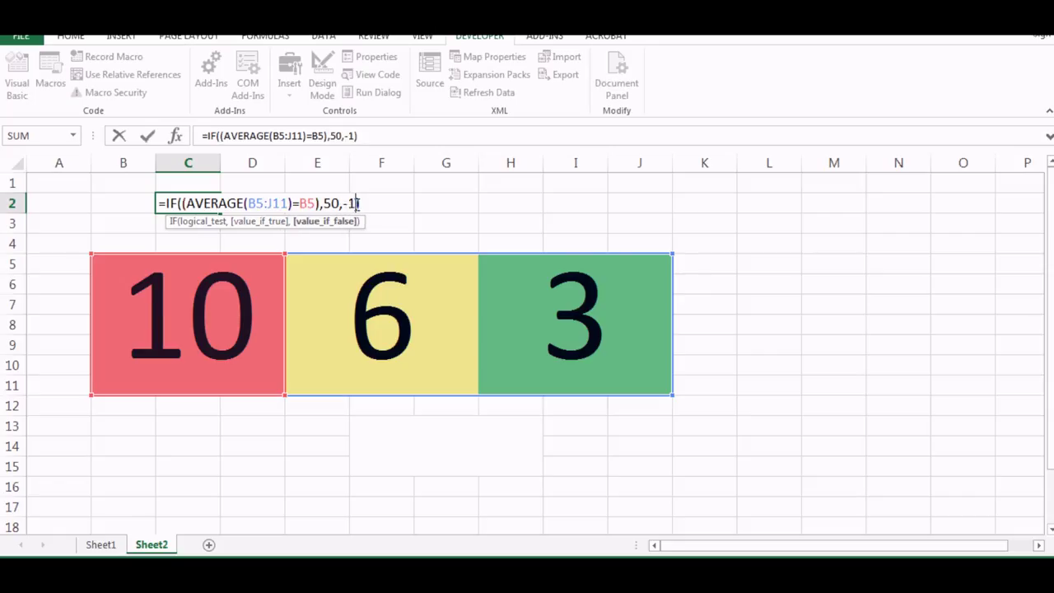
key(Return)
click(287, 216)
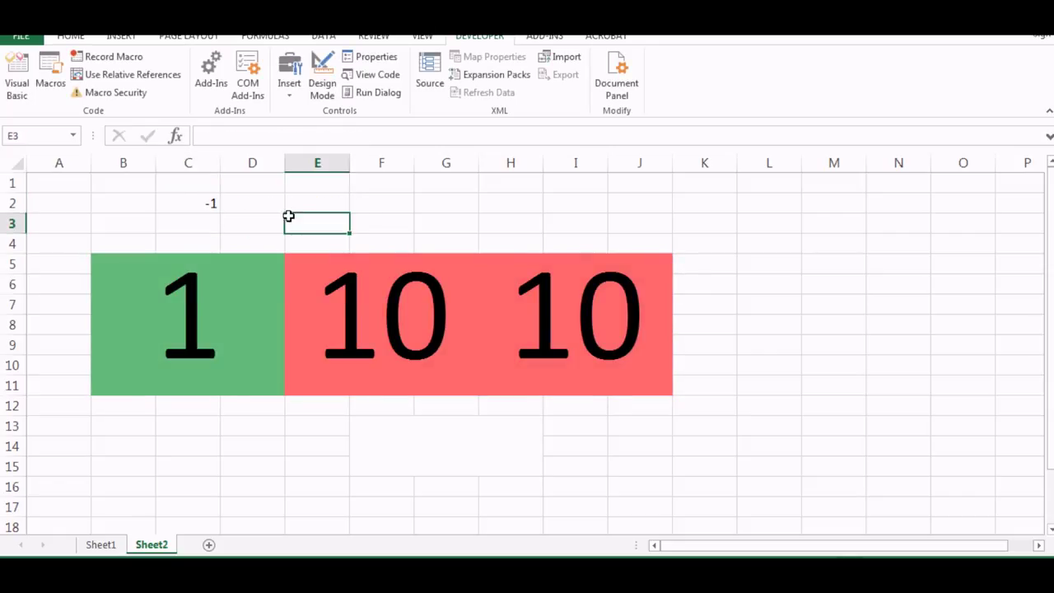
click(170, 201)
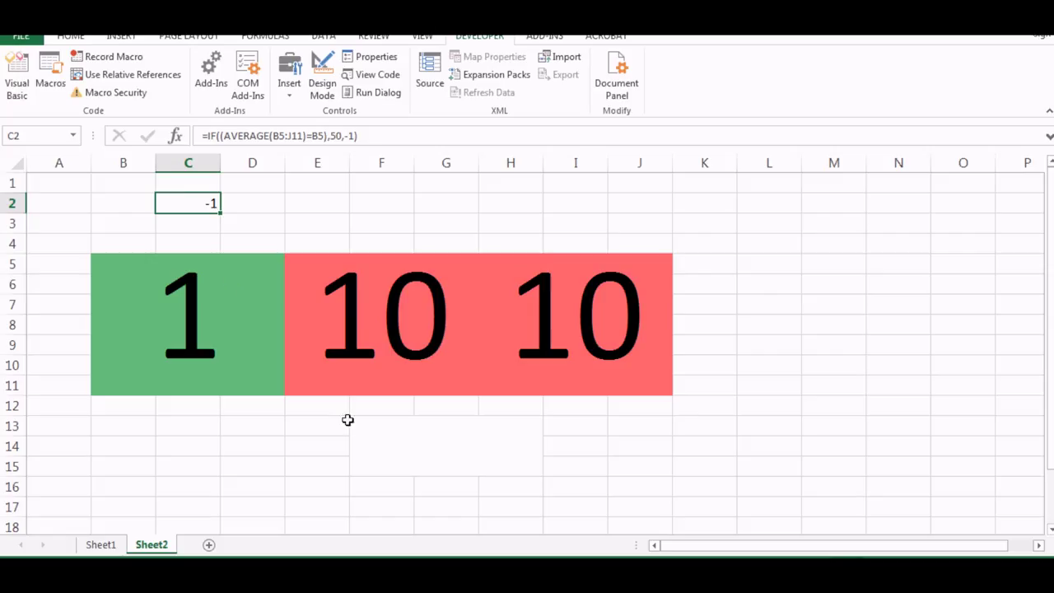
Enter =IF(C2=-1,"Good Luck!","Winner!") in the merged message cell below the reels
click(389, 436)
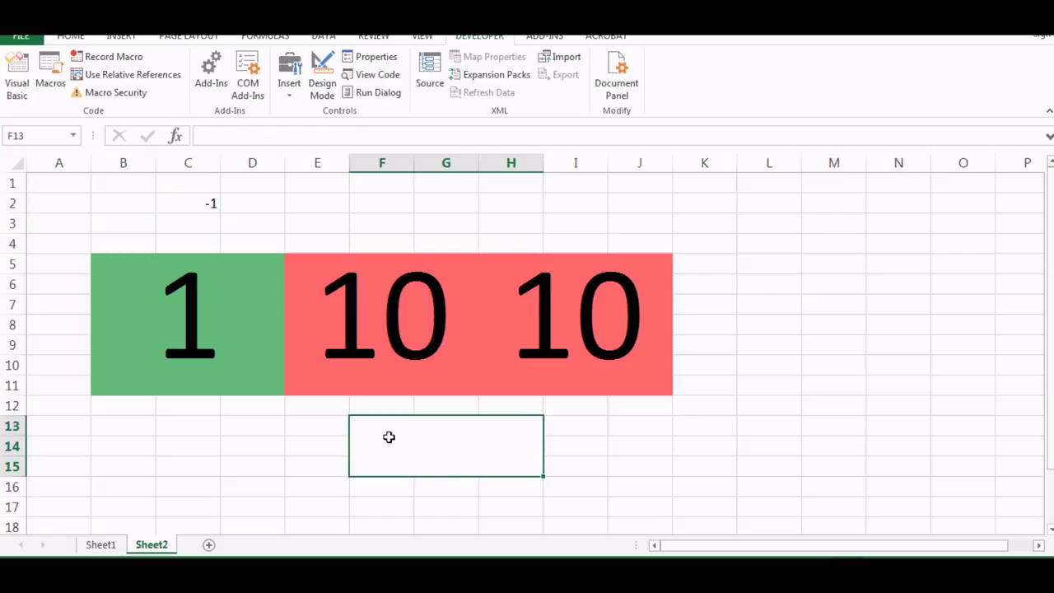
text(=if)
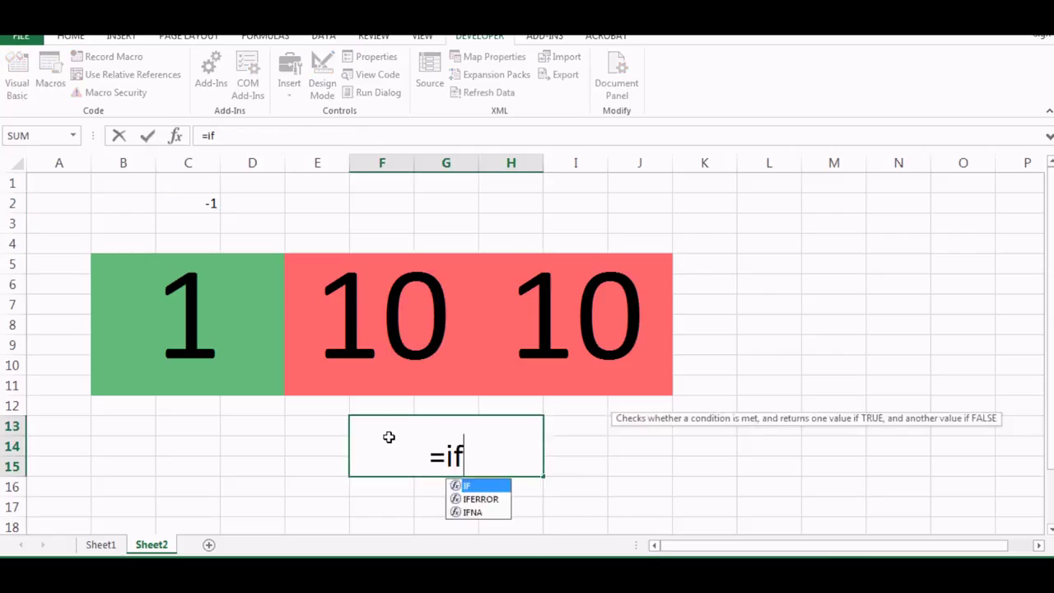
text(()
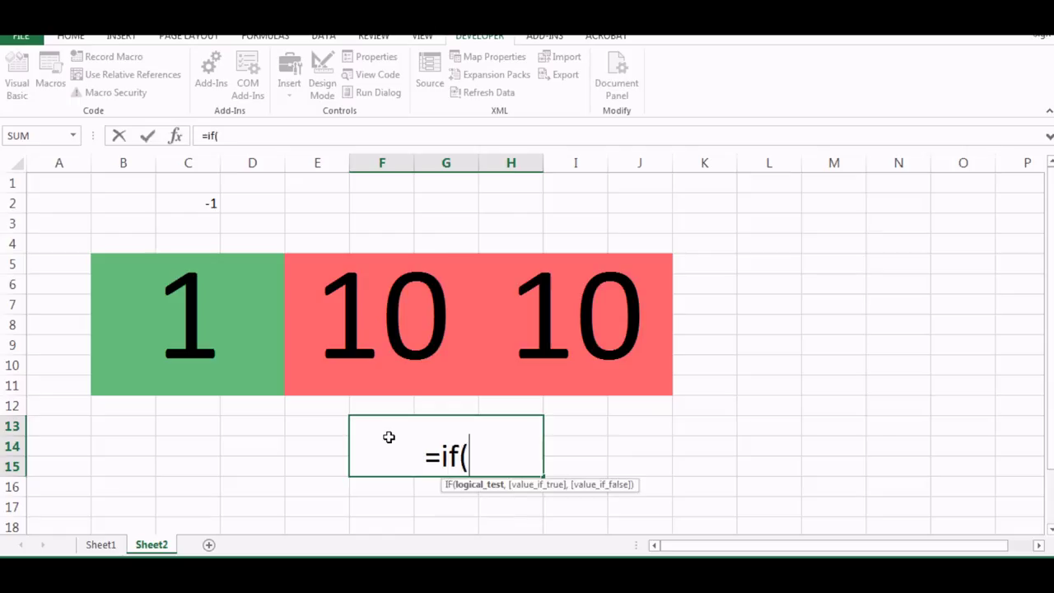
click(184, 202)
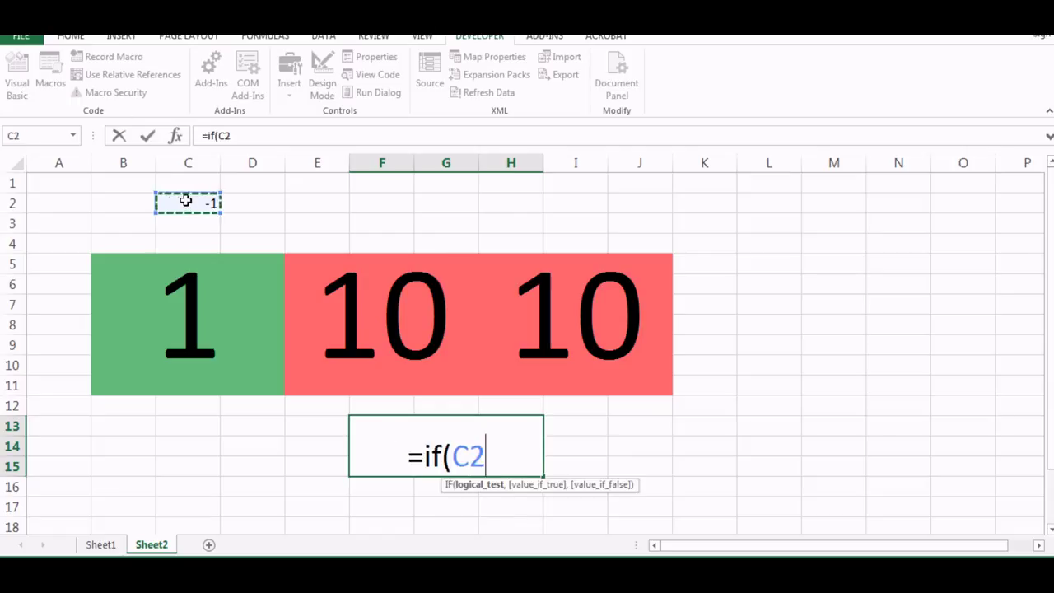
text(=-1,0)
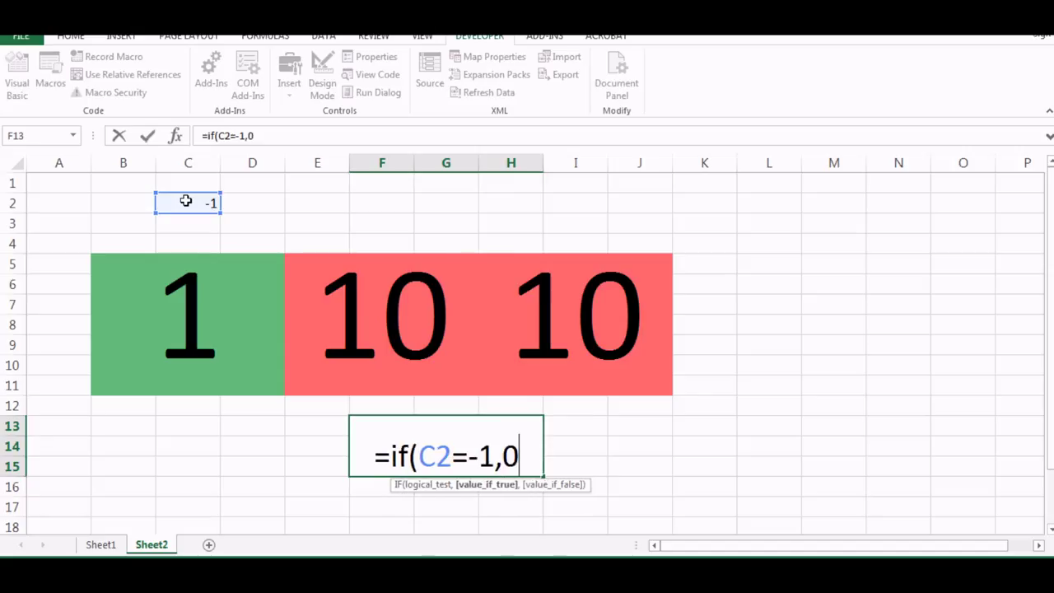
text(,)
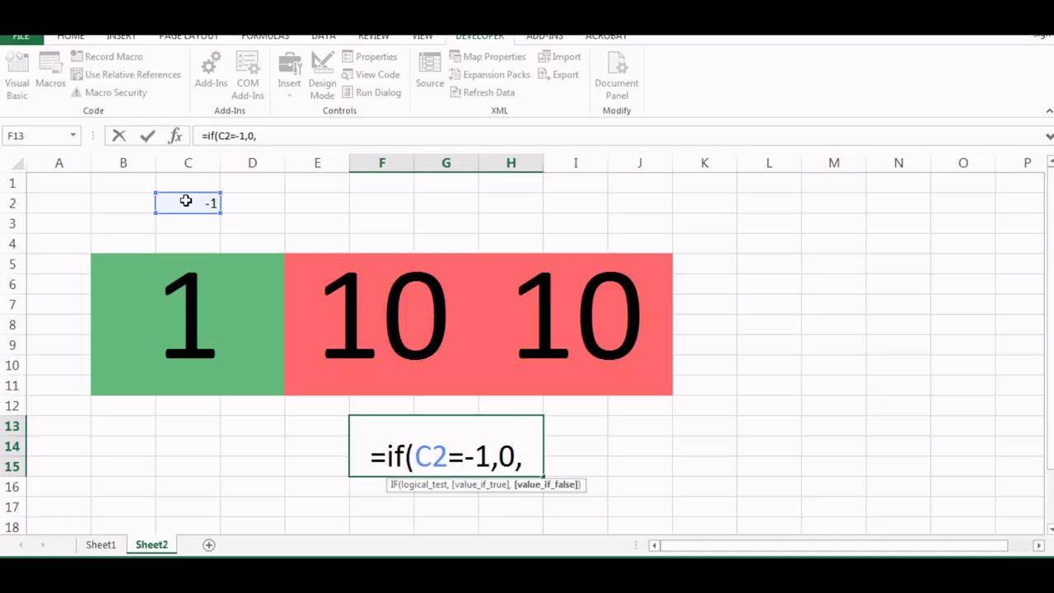
key(BackSpace)
key(BackSpace)
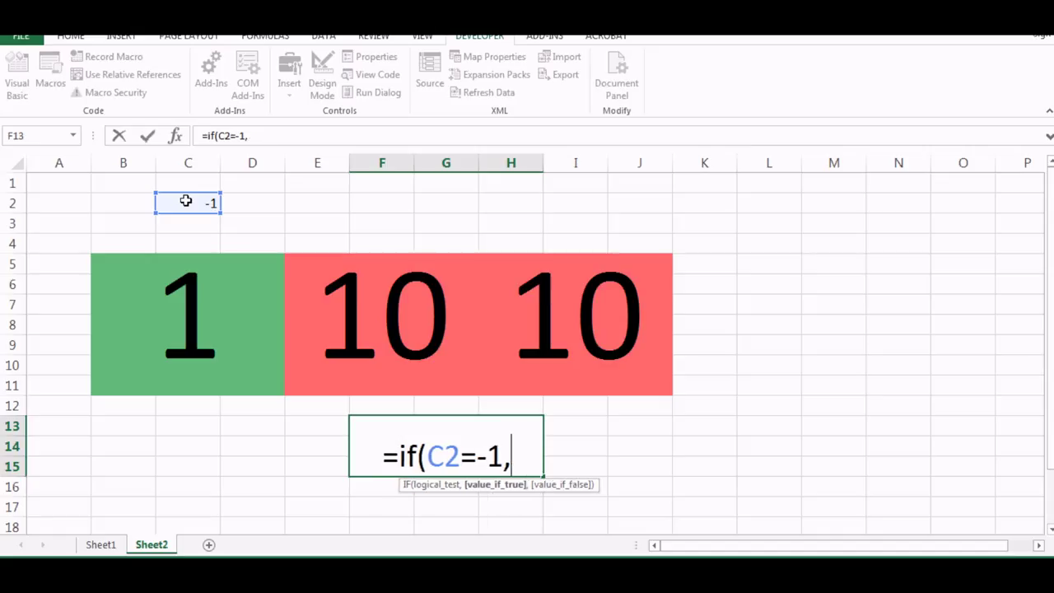
text(")
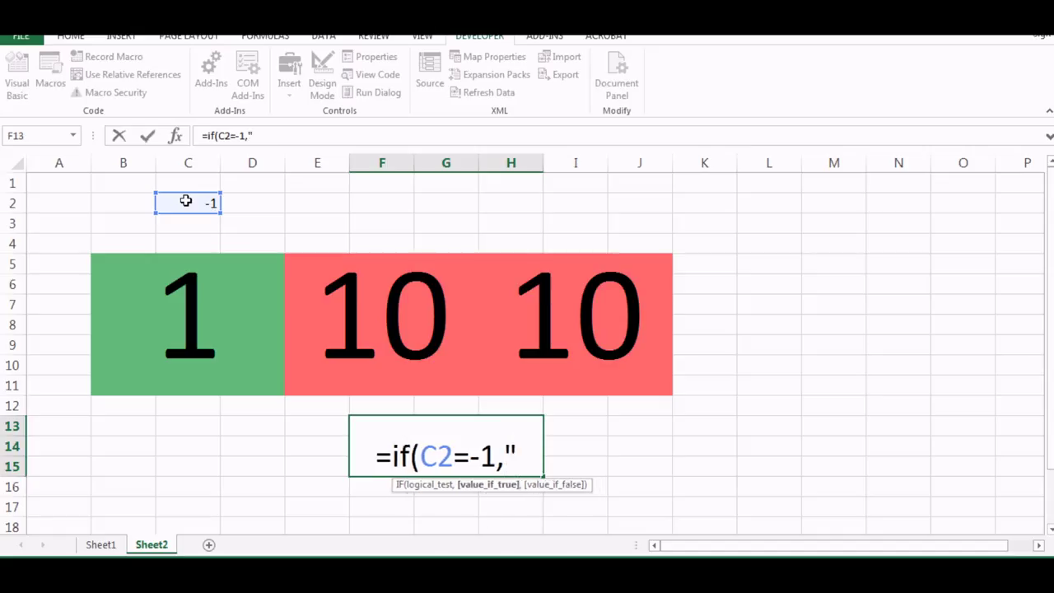
text(Good Lu)
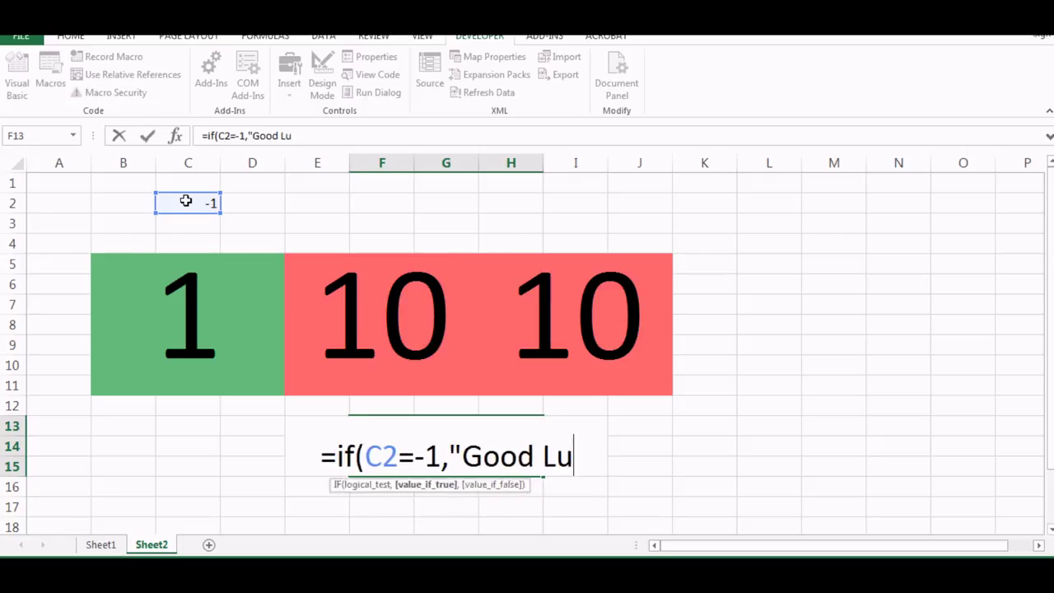
text(ck!,)
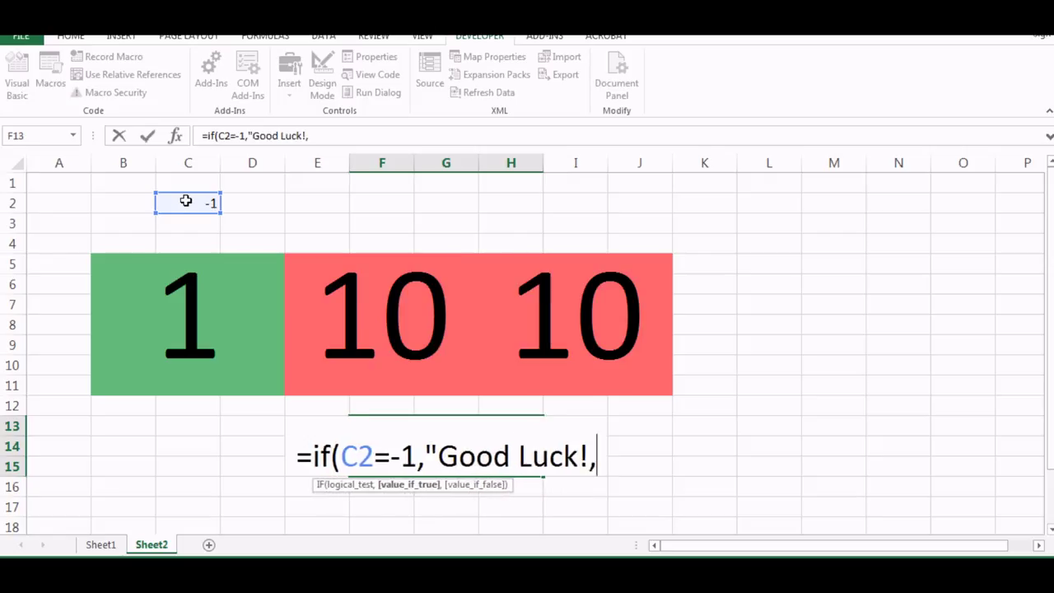
key(BackSpace)
key(BackSpace)
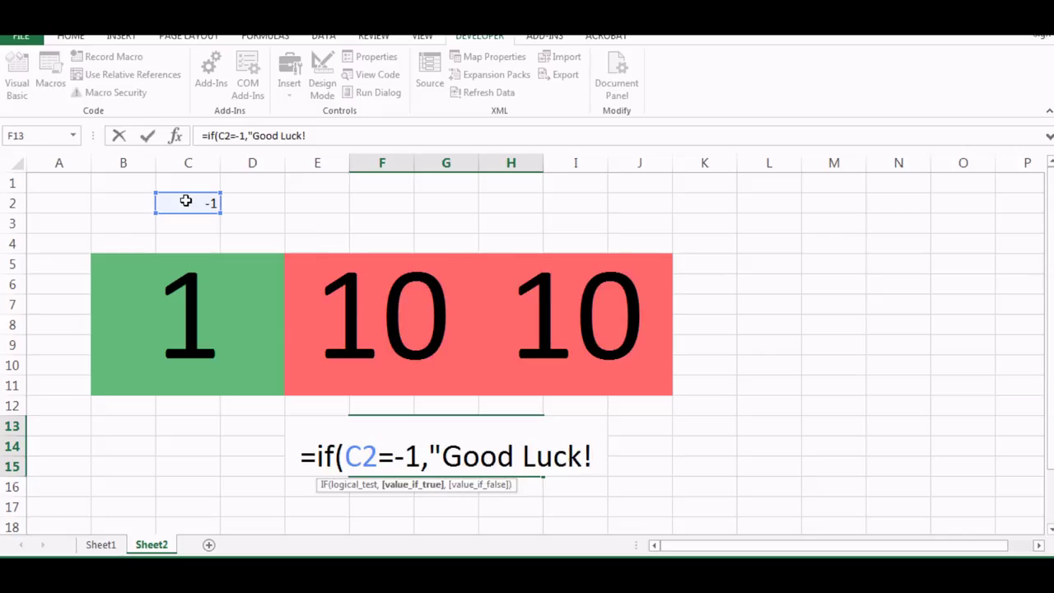
text(",)
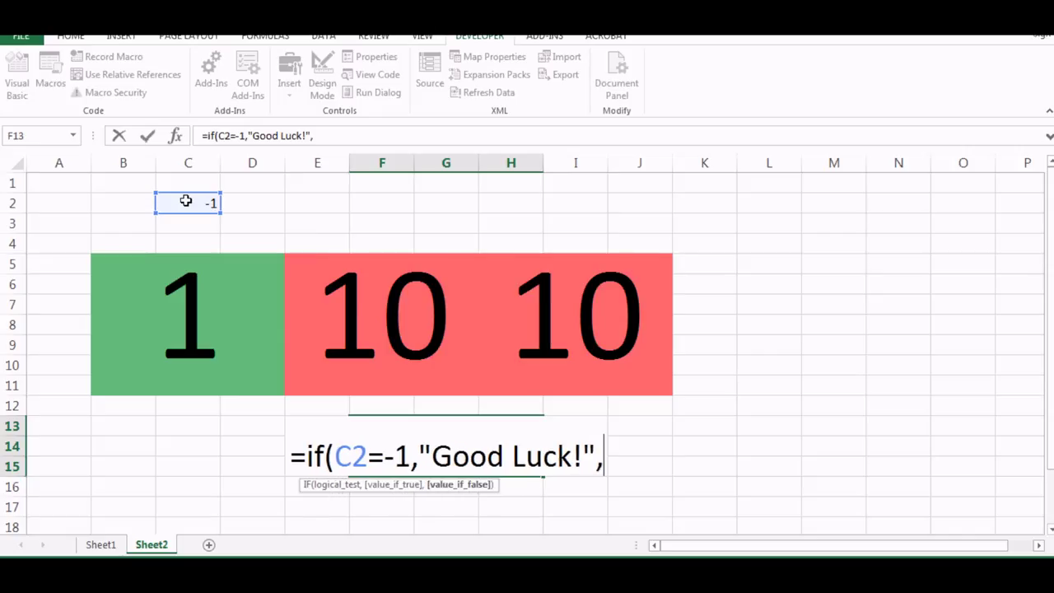
text("Winner)
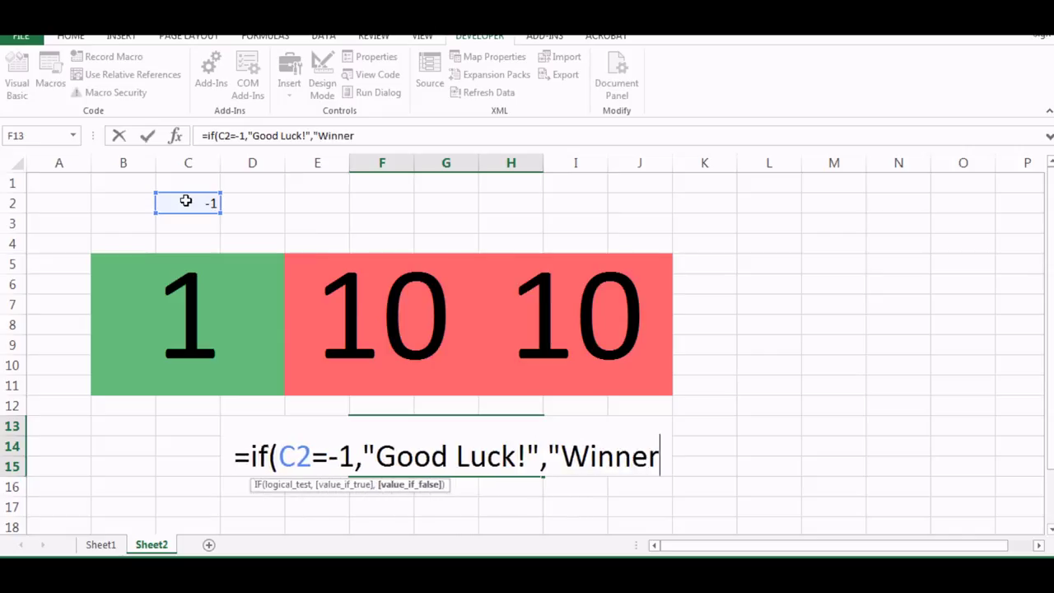
text(!")
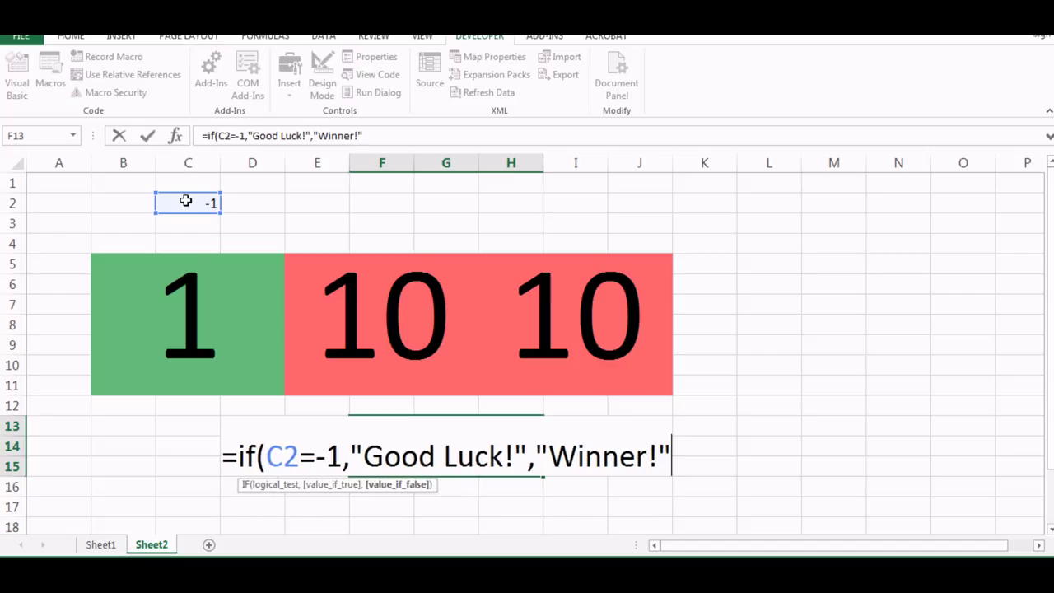
key(Return)
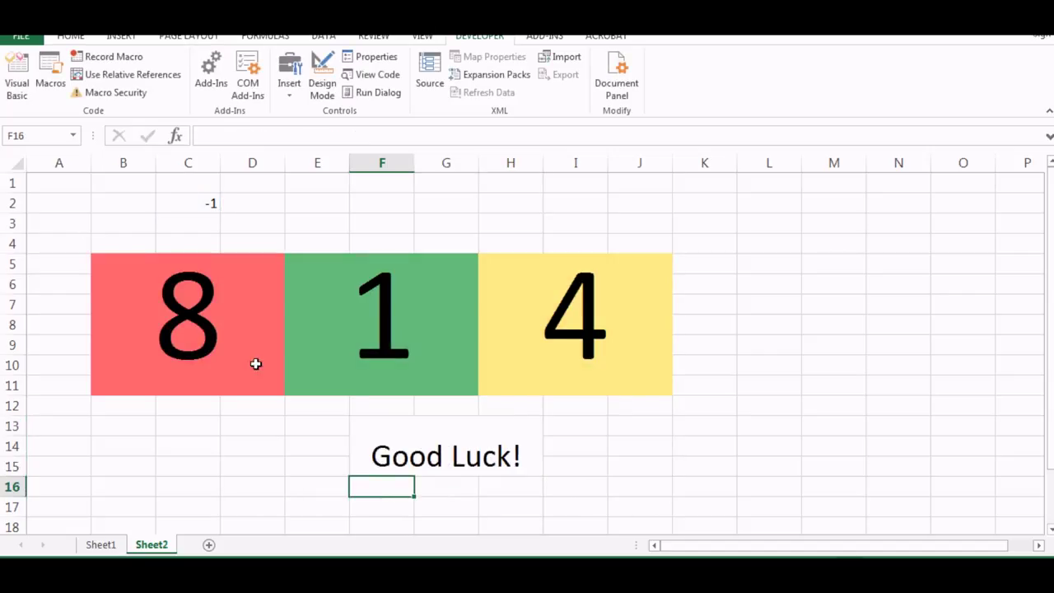
Reopen the message formula to verify it and confirm it unchanged
click(406, 450)
double_click(406, 450)
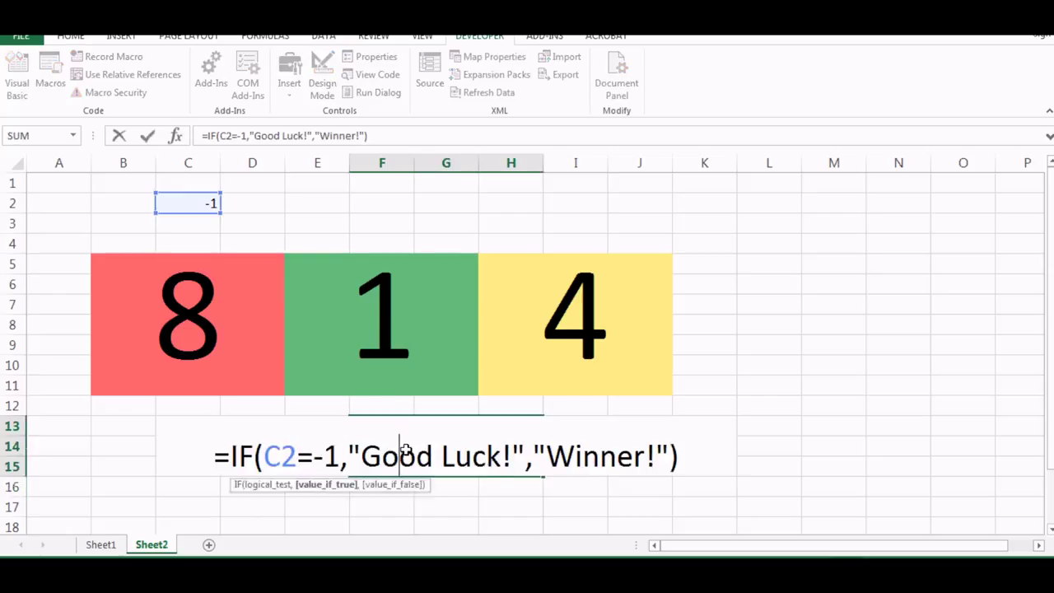
key(Return)
click(276, 449)
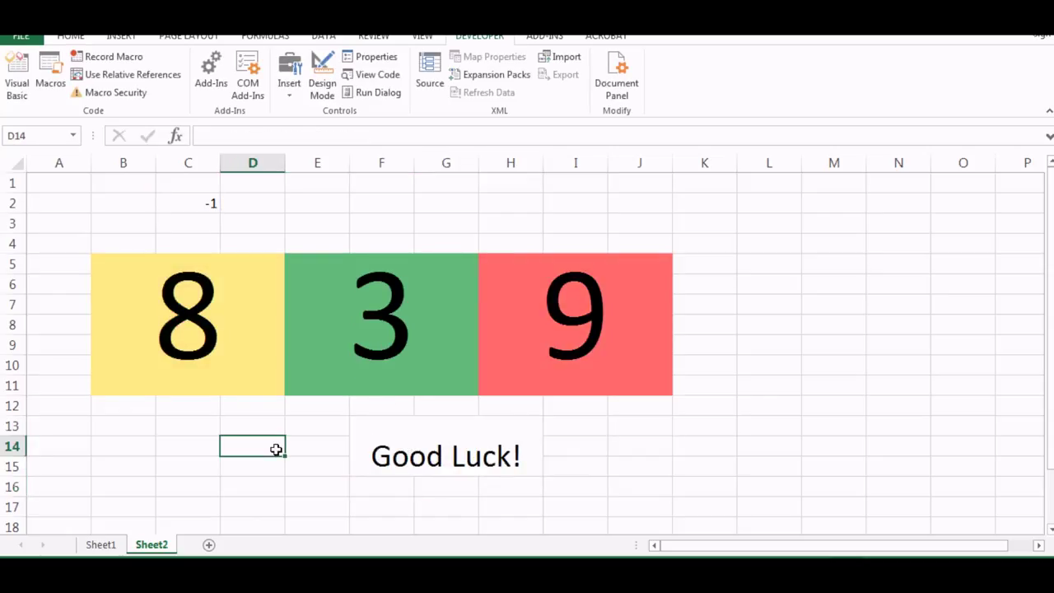
Type the label Bet in E2 with a bet amount of 100 beside it
click(320, 201)
text(Bt)
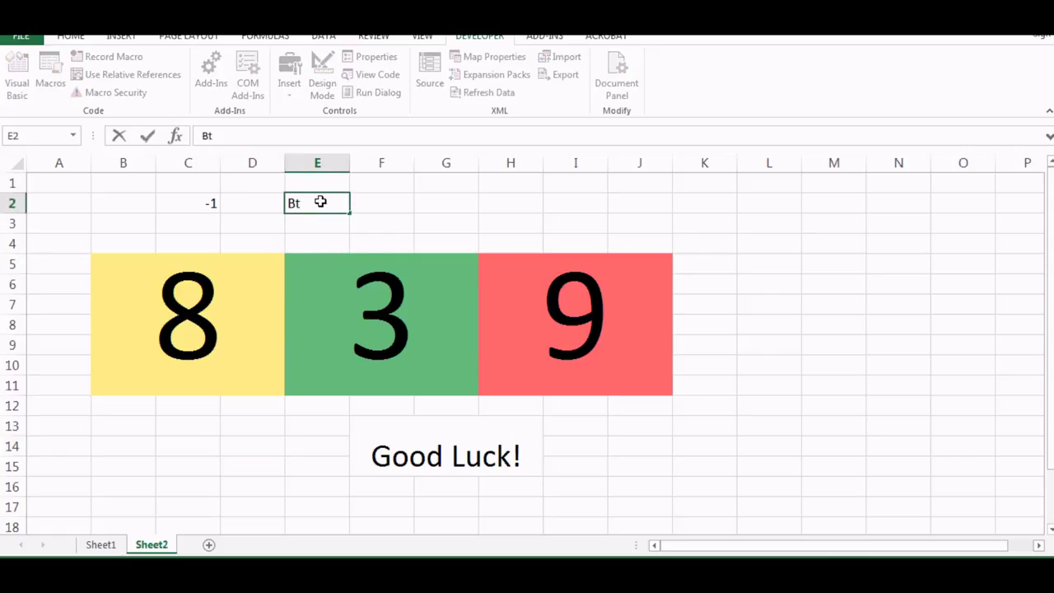
key(BackSpace)
key(BackSpace)
text(Bet)
key(Tab)
text(100)
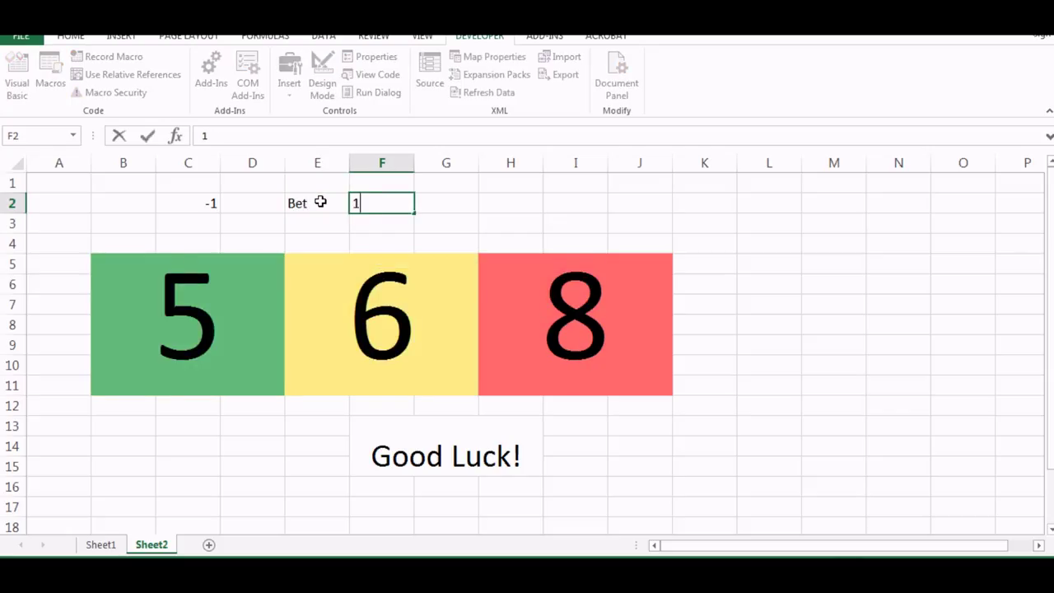
key(Return)
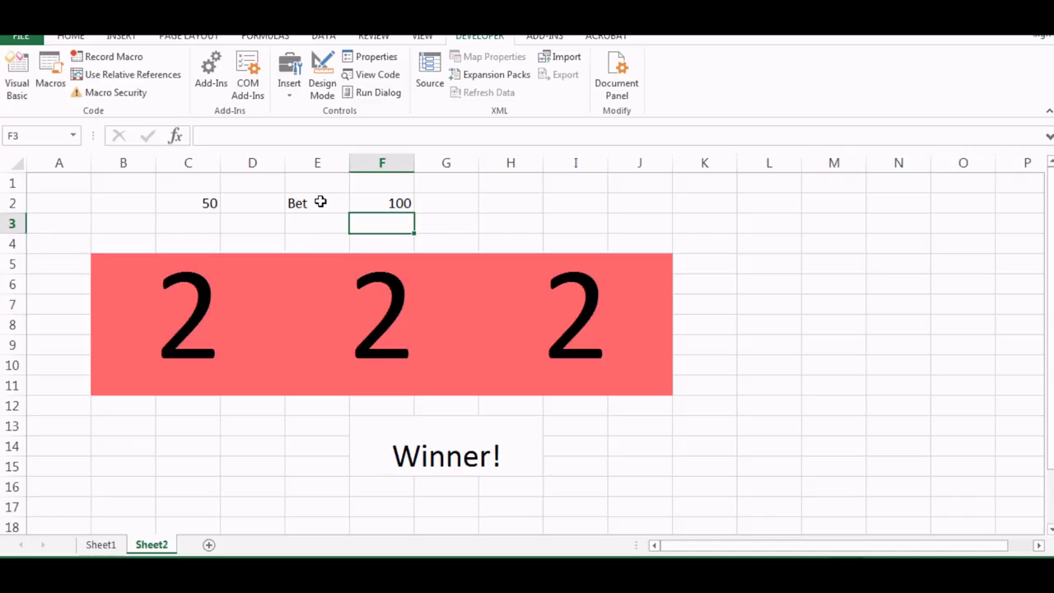
Add a Total Win/Loss label in E3 and move the 100 bet to G2
click(312, 221)
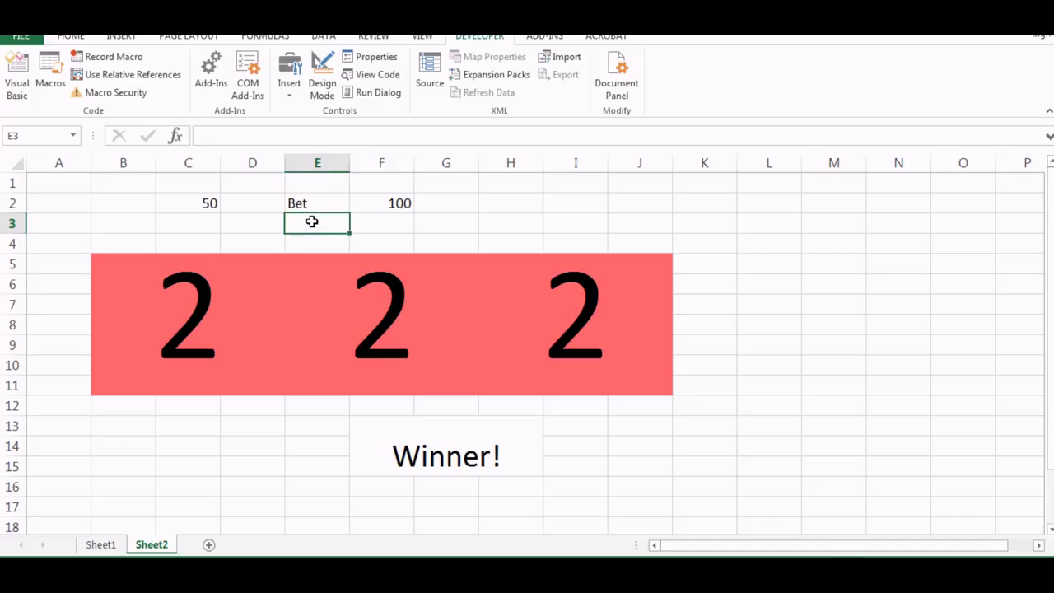
text(T)
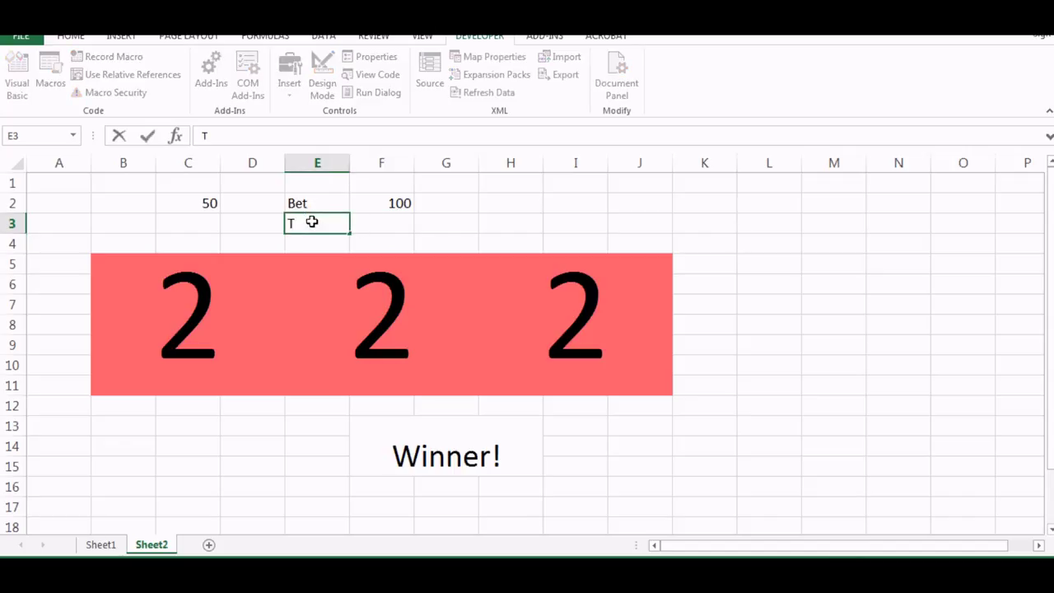
text(otal Win/Loss)
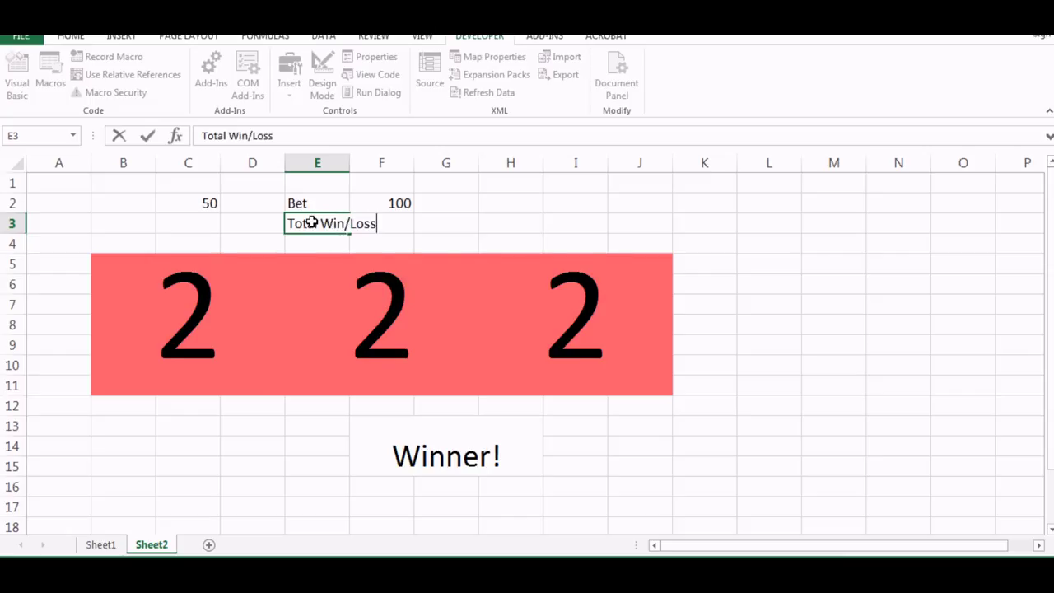
key(Return)
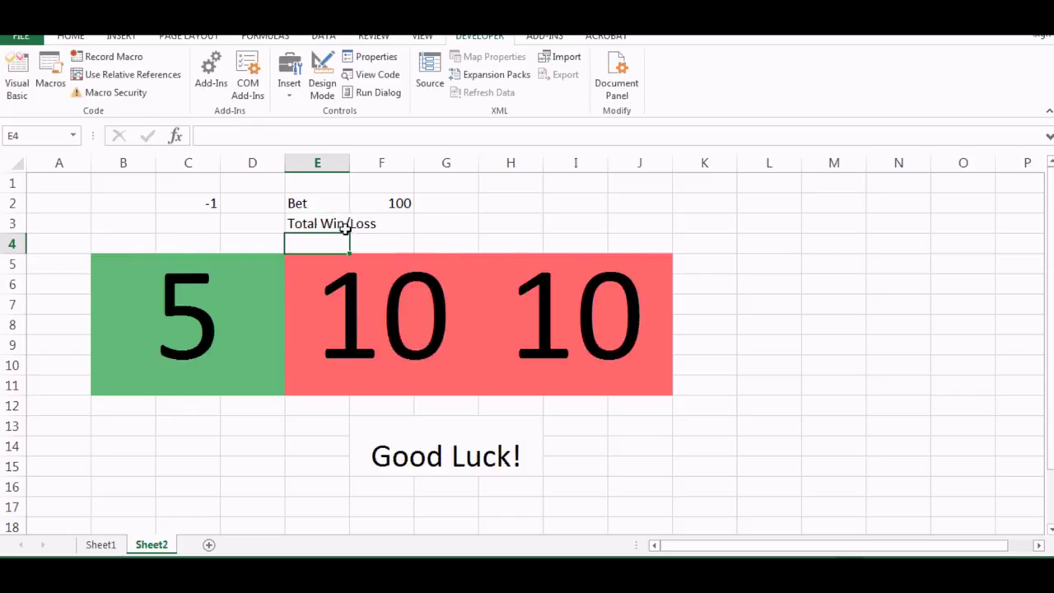
click(337, 223)
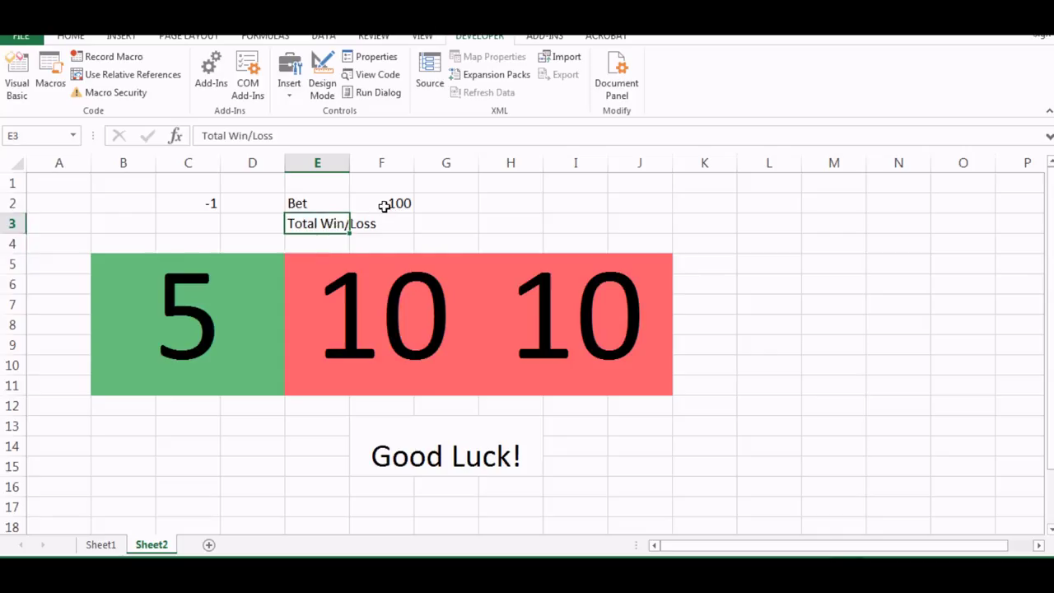
click(385, 205)
drag(384, 205, 442, 210)
click(436, 225)
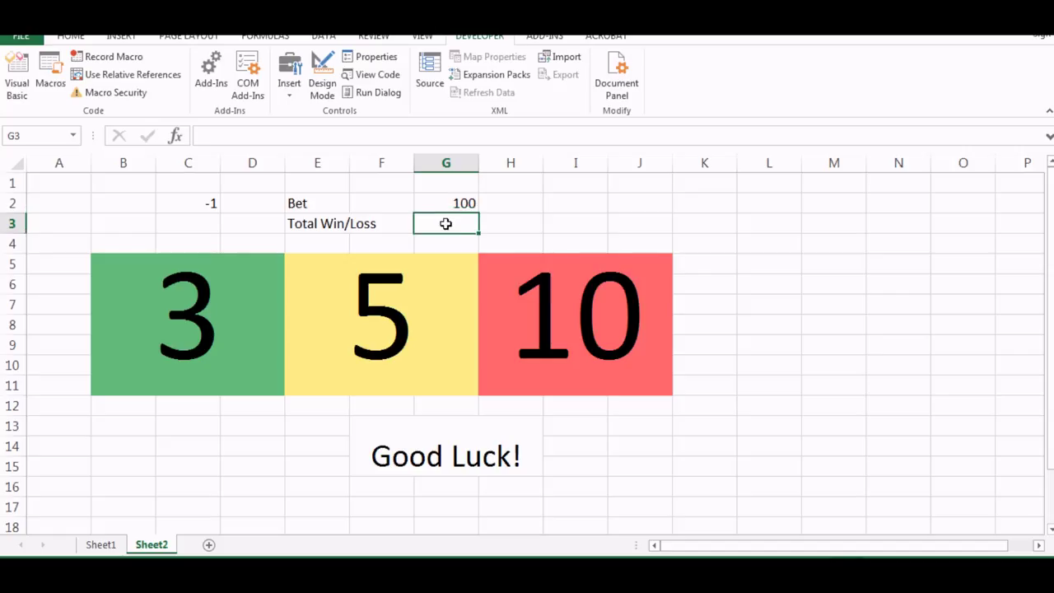
Enter =C2 in G3 and re-commit it twice to re-roll the reels
text(=)
click(182, 203)
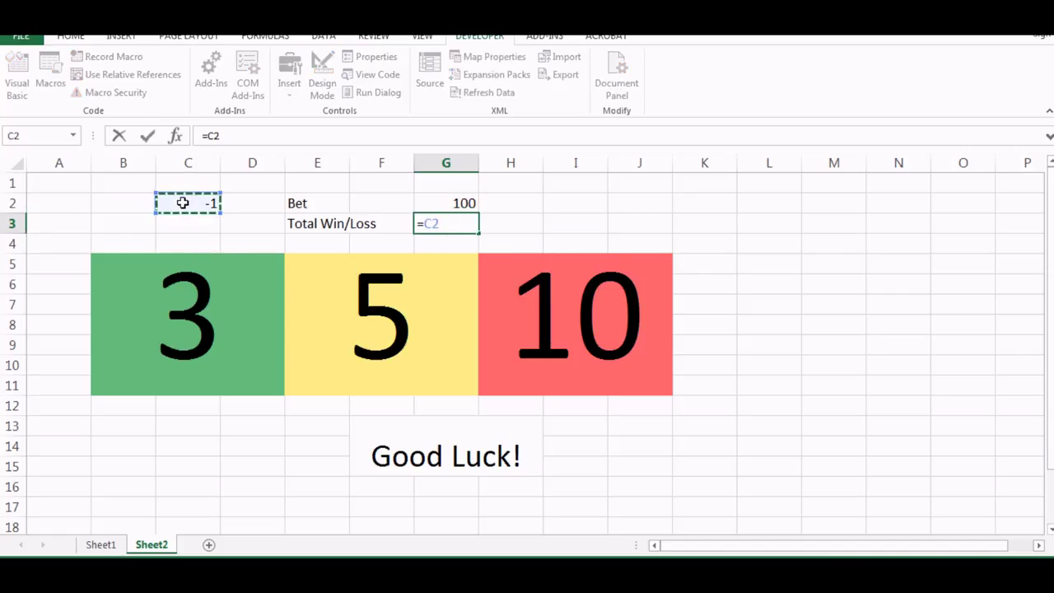
key(Return)
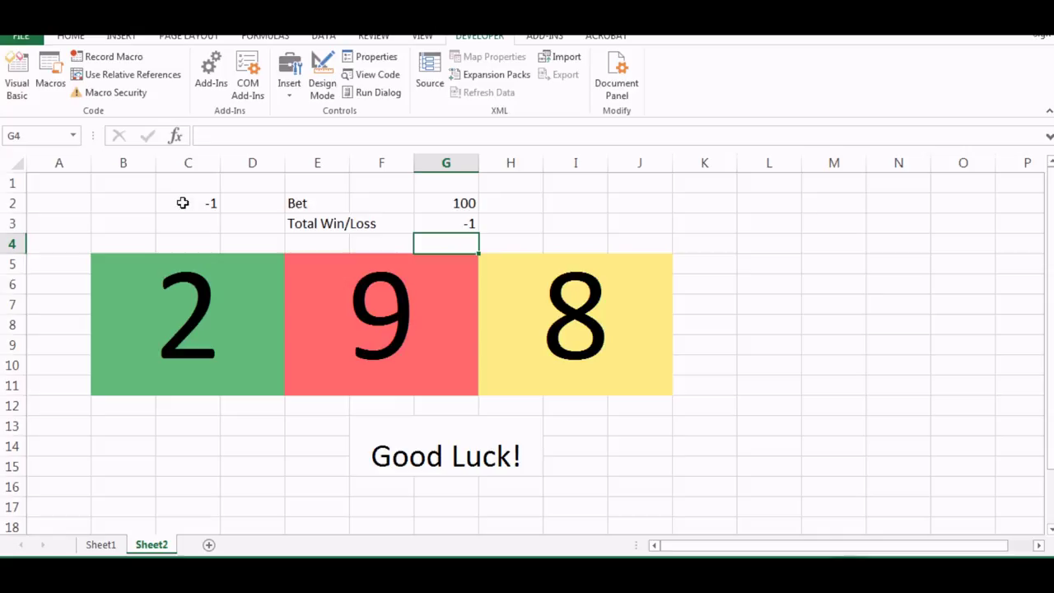
click(457, 223)
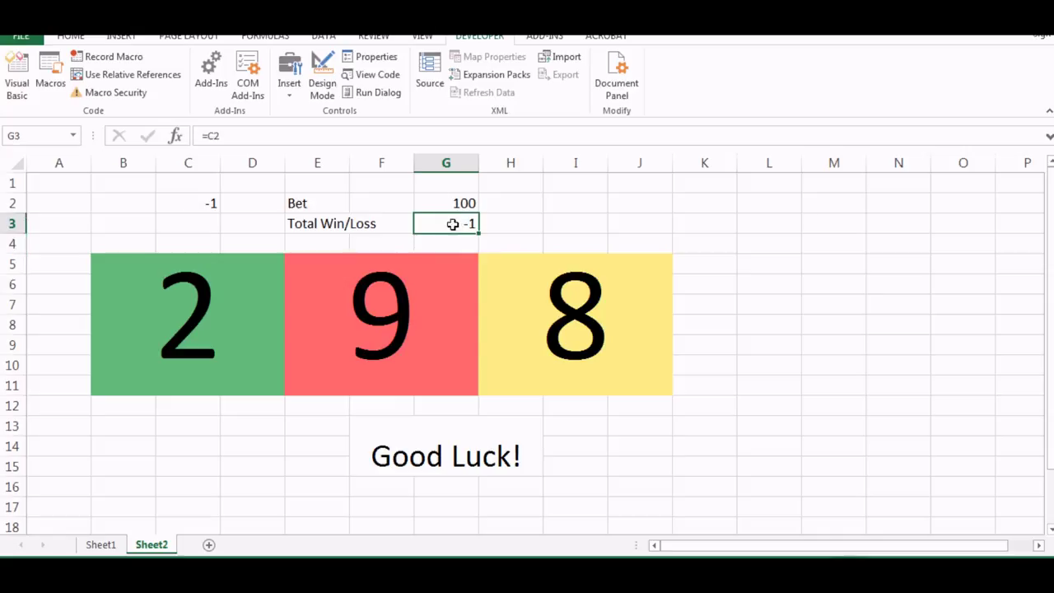
double_click(457, 223)
key(Return)
double_click(453, 224)
key(Return)
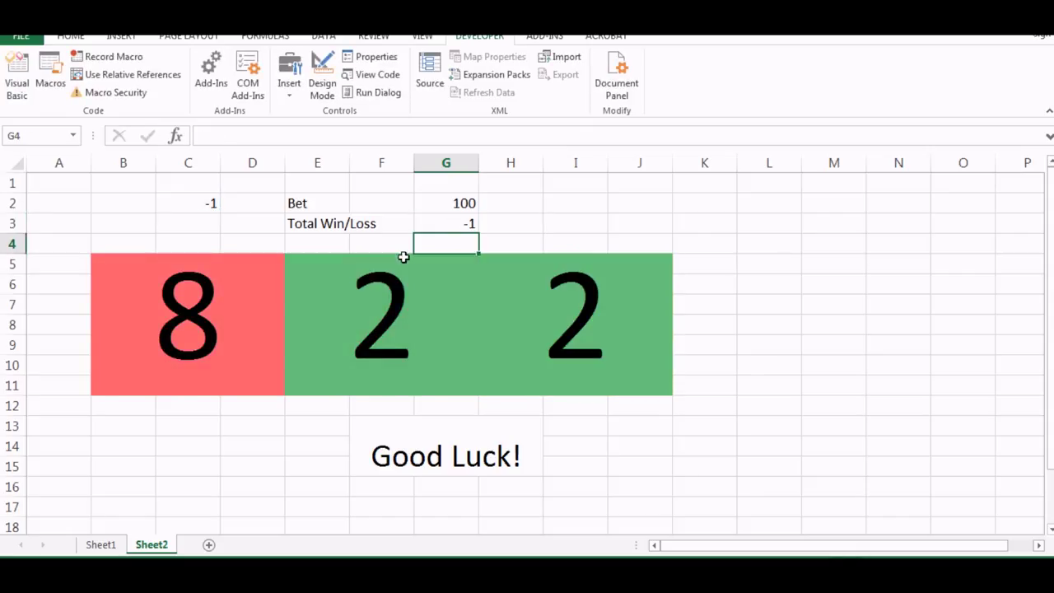
click(459, 219)
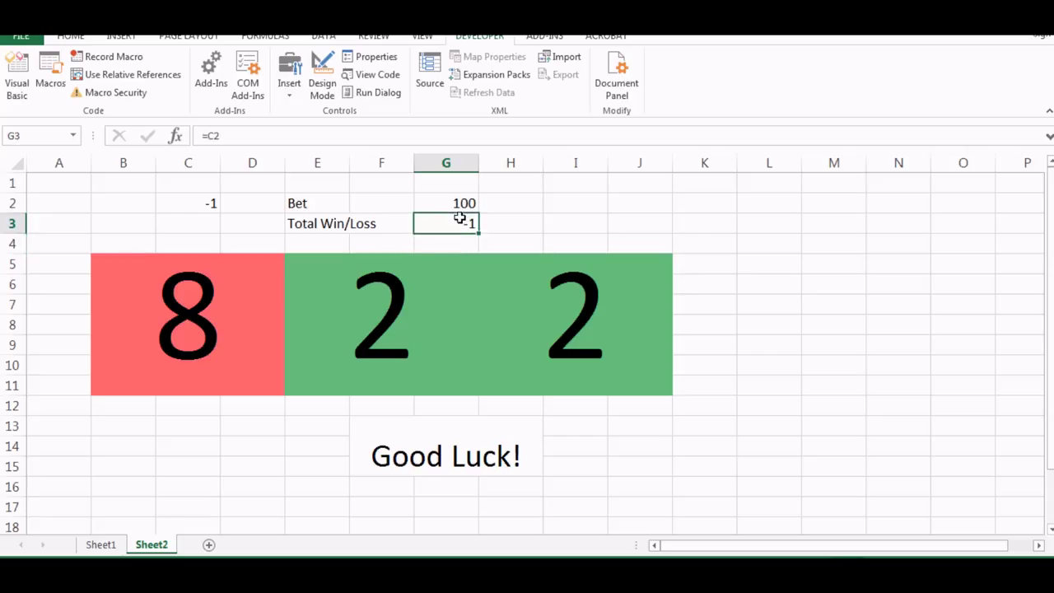
Replace the sheet's old macro code with an empty Sub game() procedure
click(382, 81)
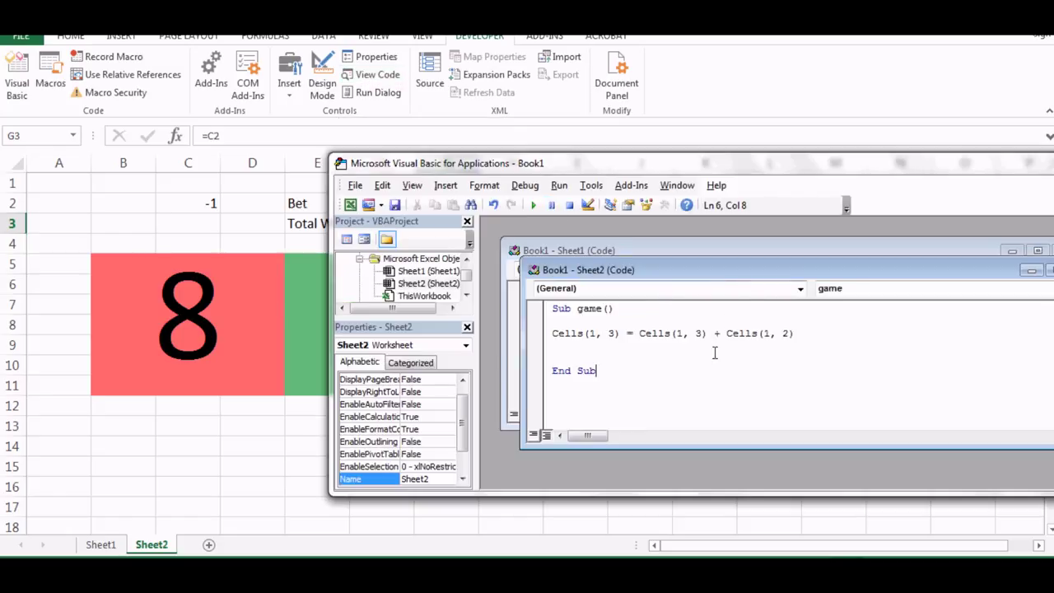
drag(598, 371, 514, 285)
key(Delete)
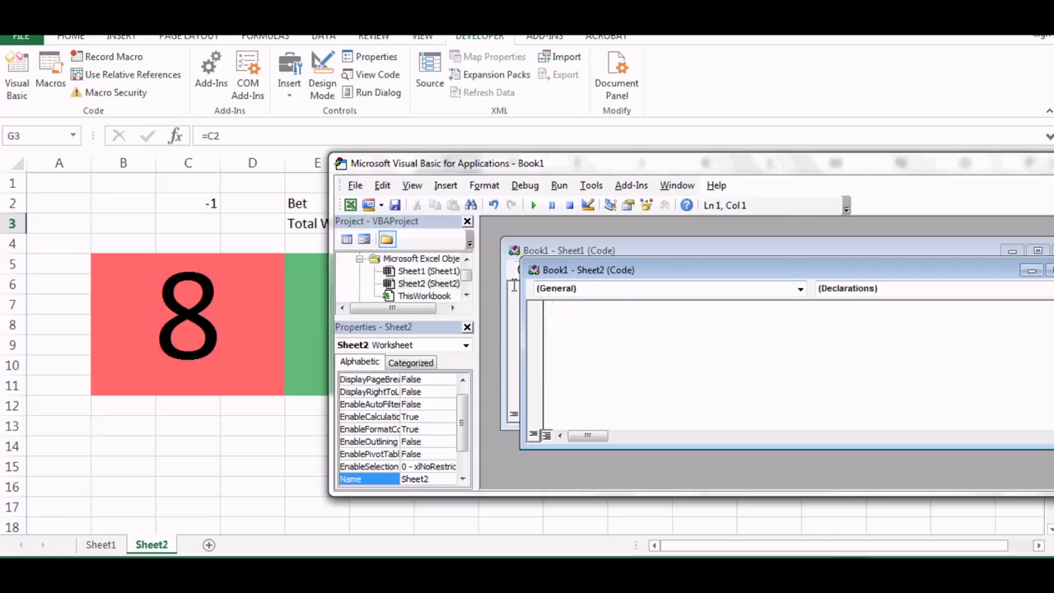
text(sub game())
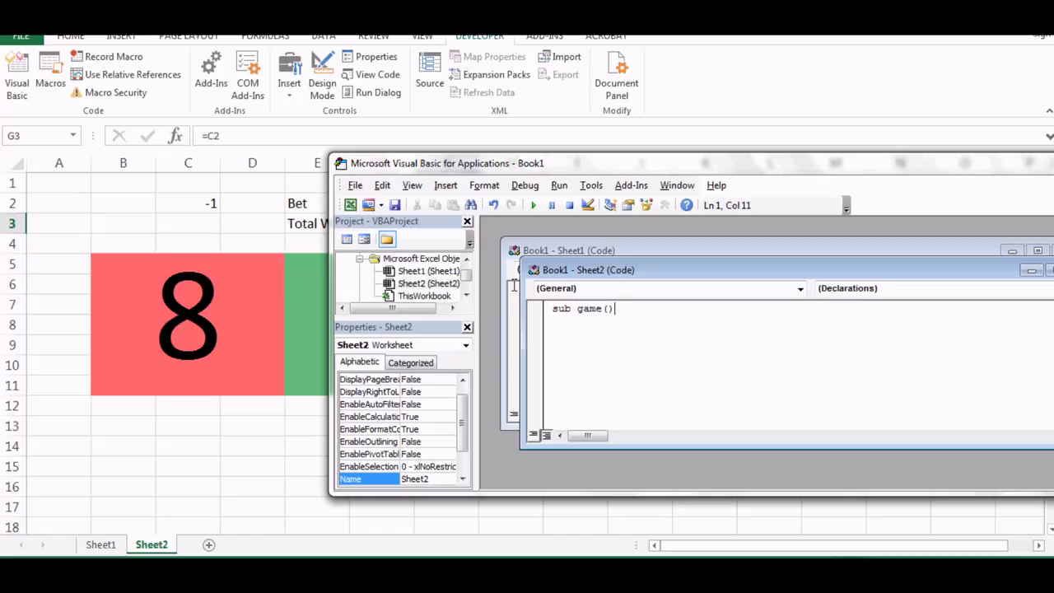
key(Return)
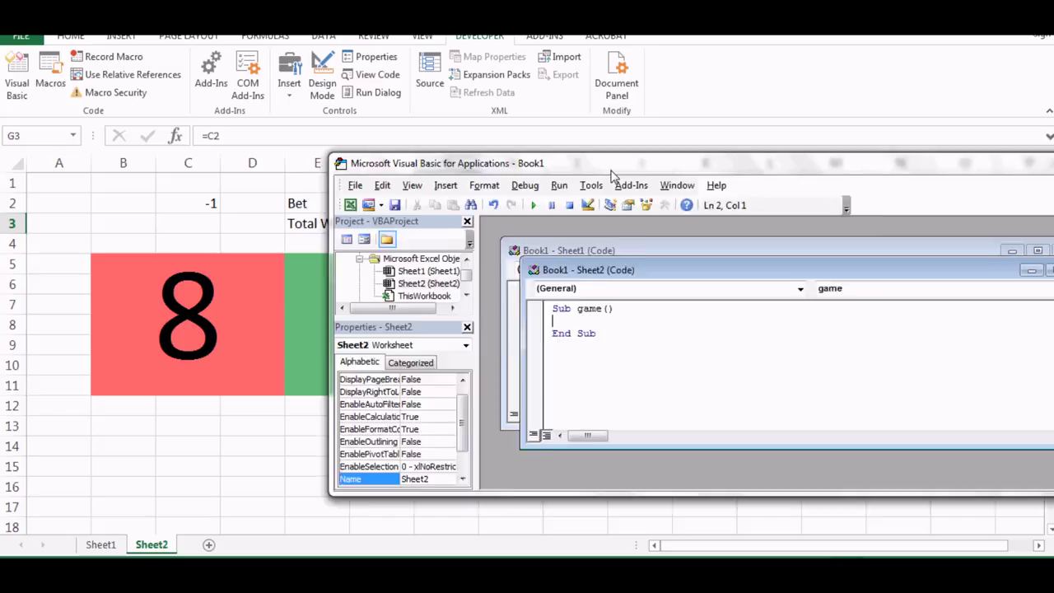
drag(655, 165, 871, 112)
key(Return)
Write the line Cells(3,7) = Cells(3,7) + Cells(2, 3) inside the macro
text(cells()
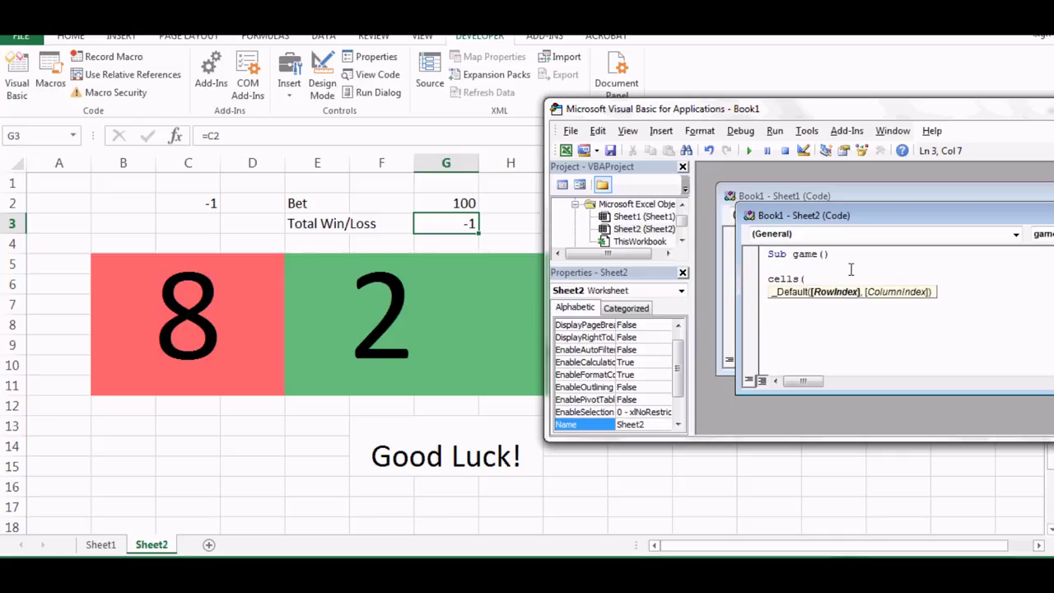
text(3,7)
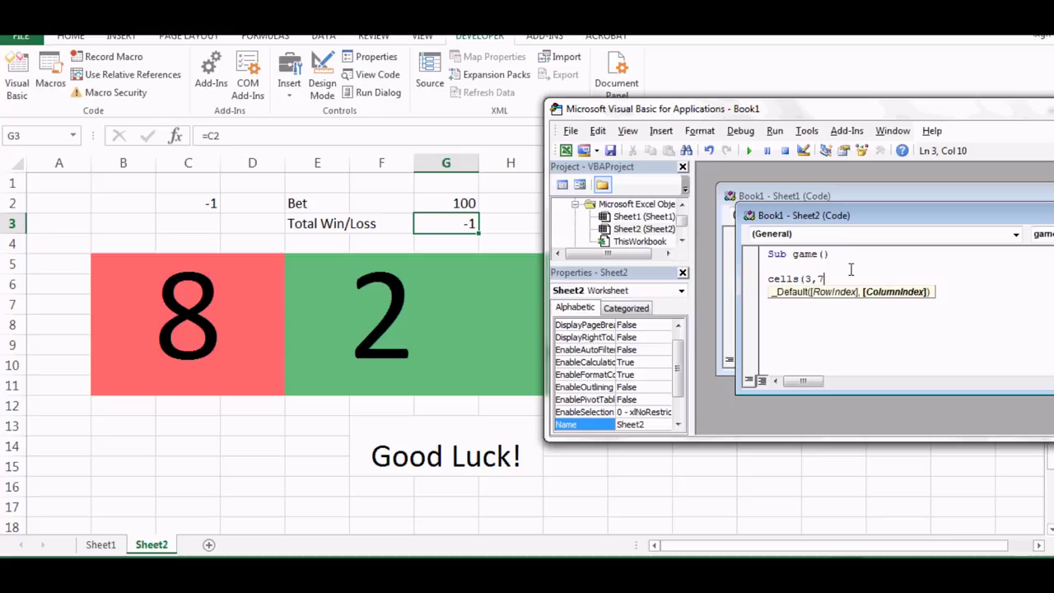
text())
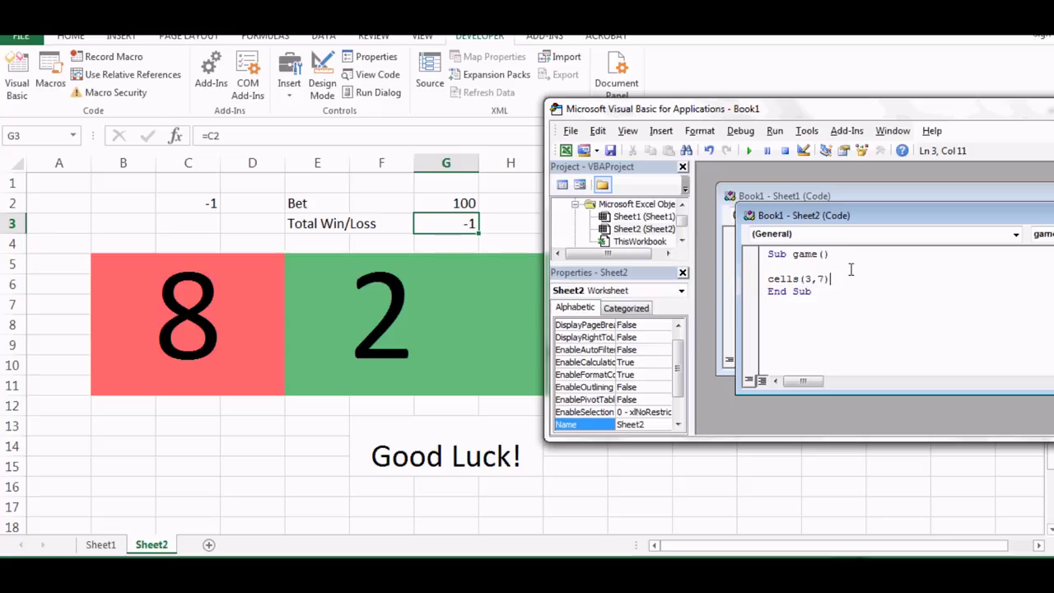
click(826, 278)
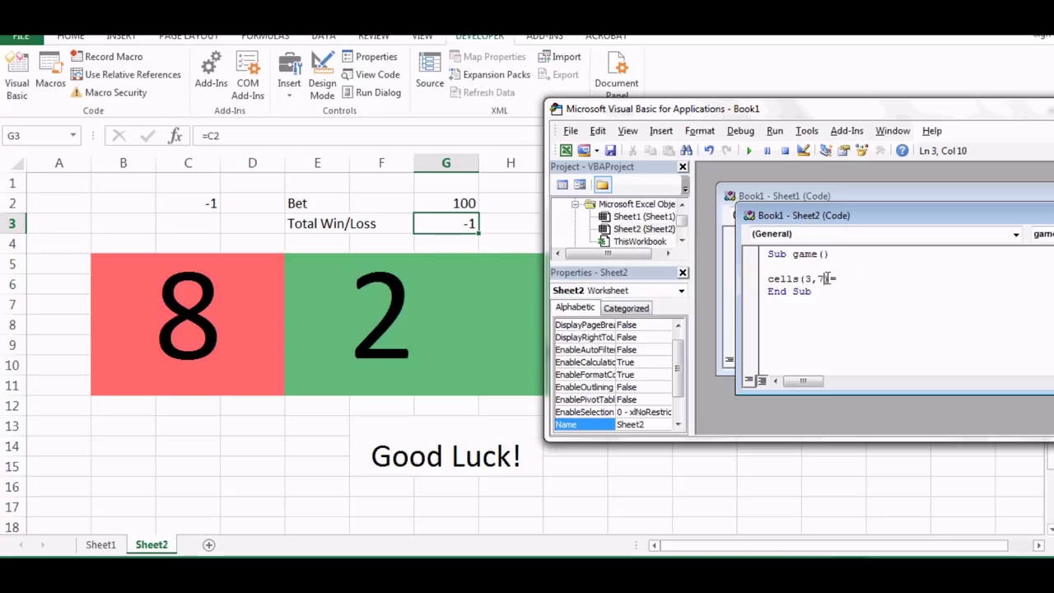
drag(832, 278, 771, 284)
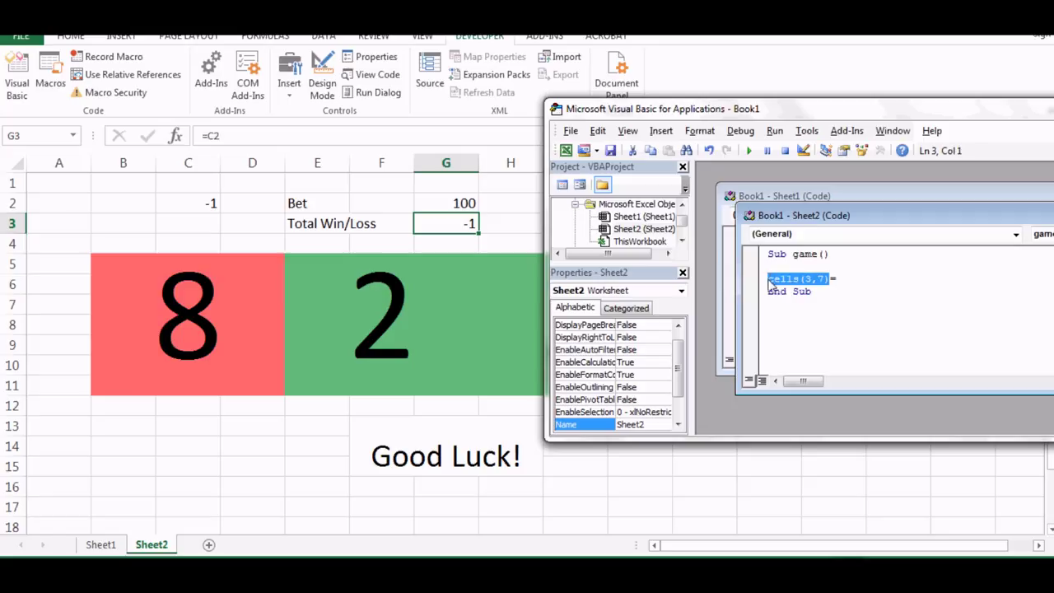
key(ctrl+c)
click(896, 280)
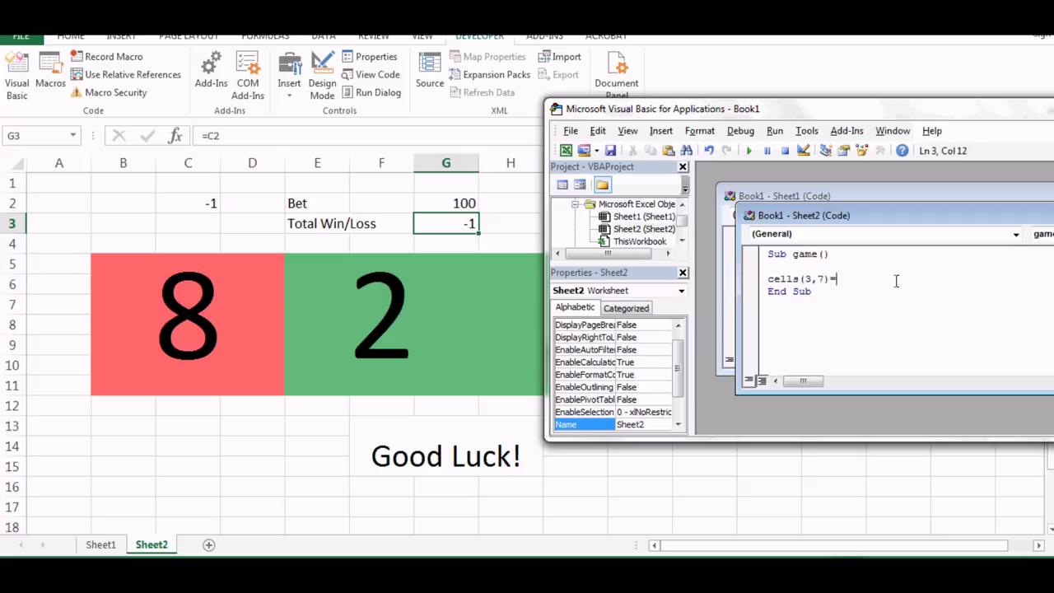
key(ctrl+v)
text(cells(2, 3))
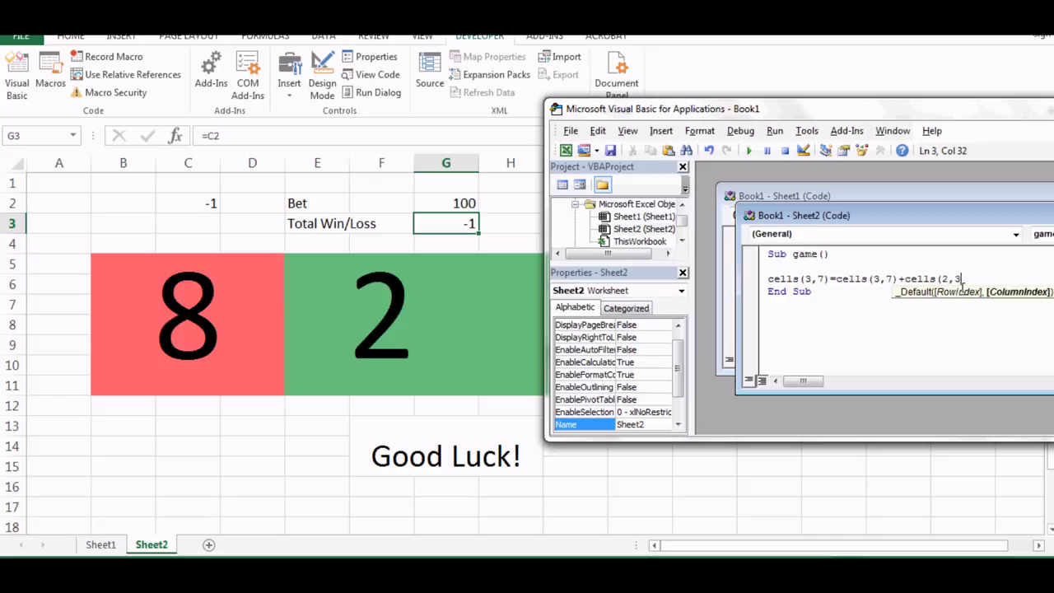
key(Return)
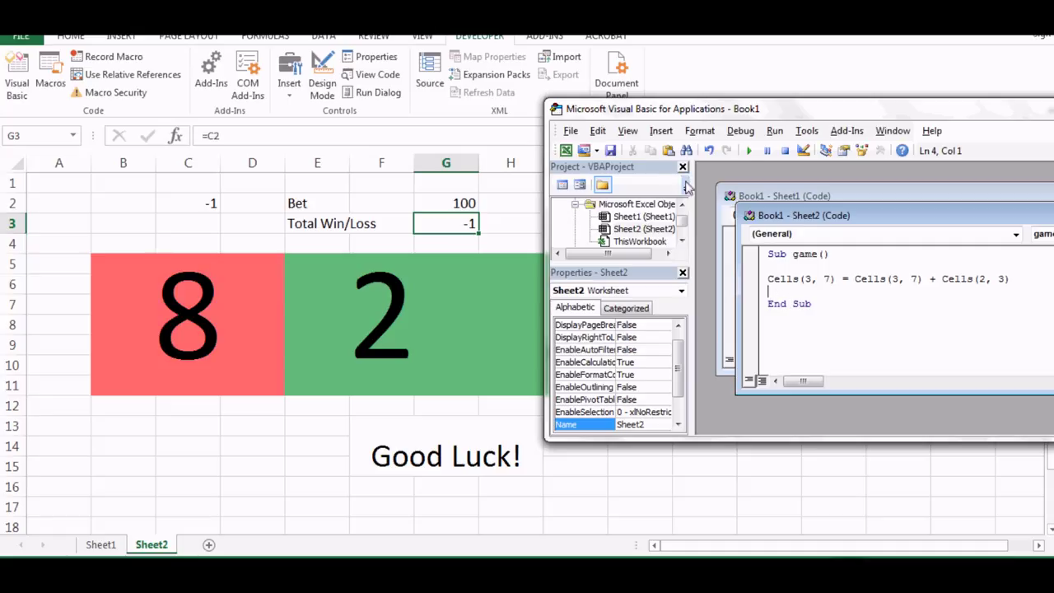
Run the game macro six times so G3's Total Win/Loss falls to -10, then return to Sheet2
click(750, 152)
click(749, 151)
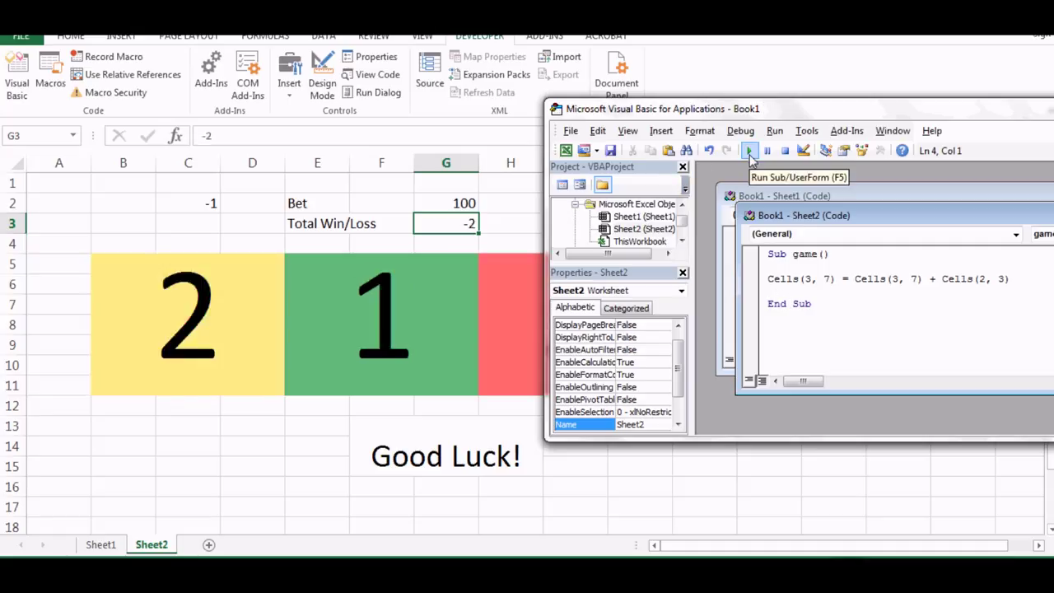
click(750, 152)
click(749, 152)
click(749, 151)
click(750, 152)
click(750, 152)
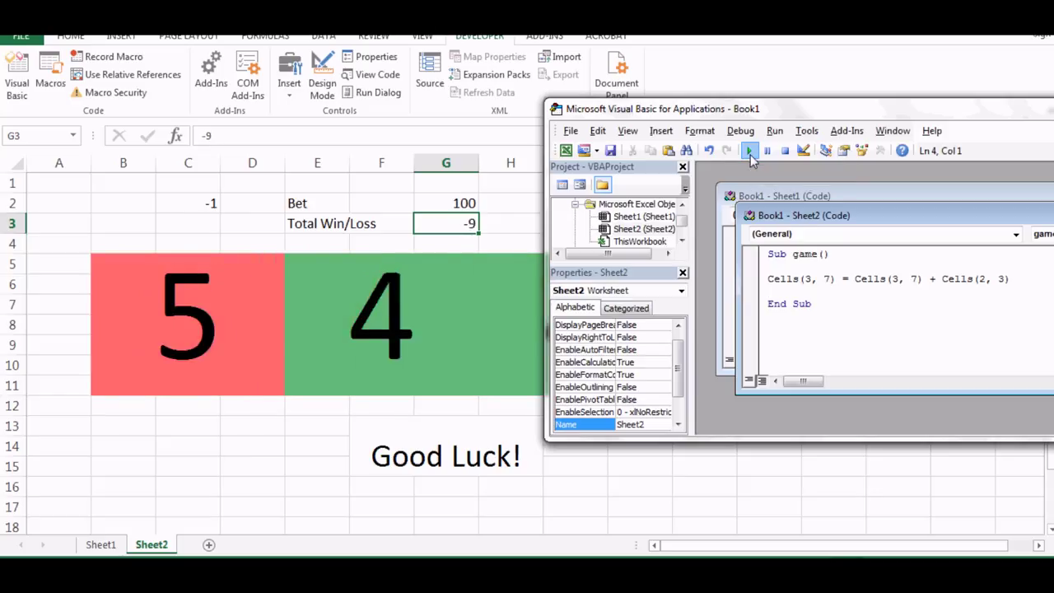
click(749, 152)
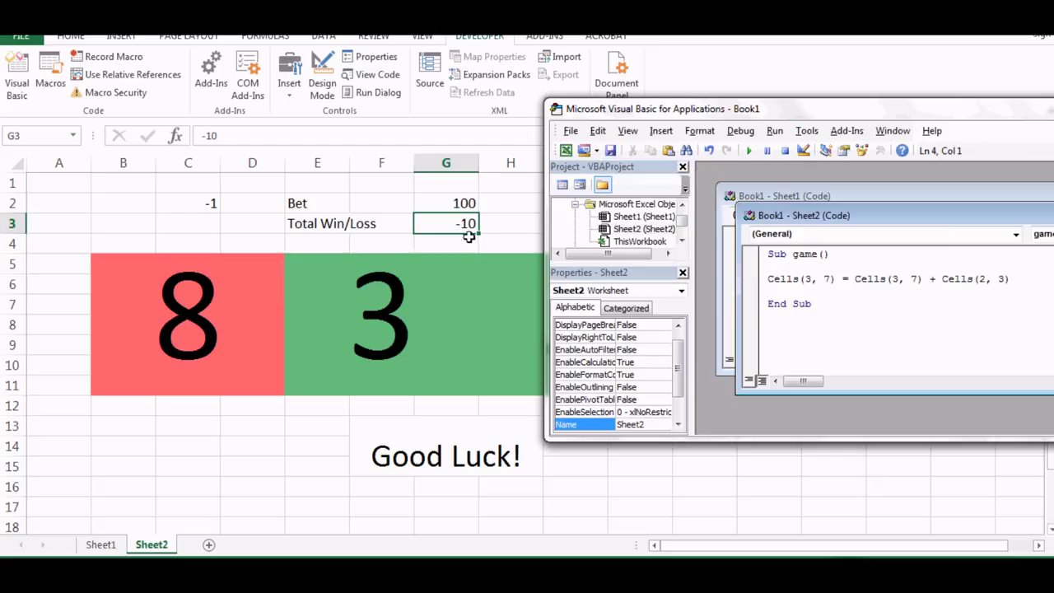
click(498, 224)
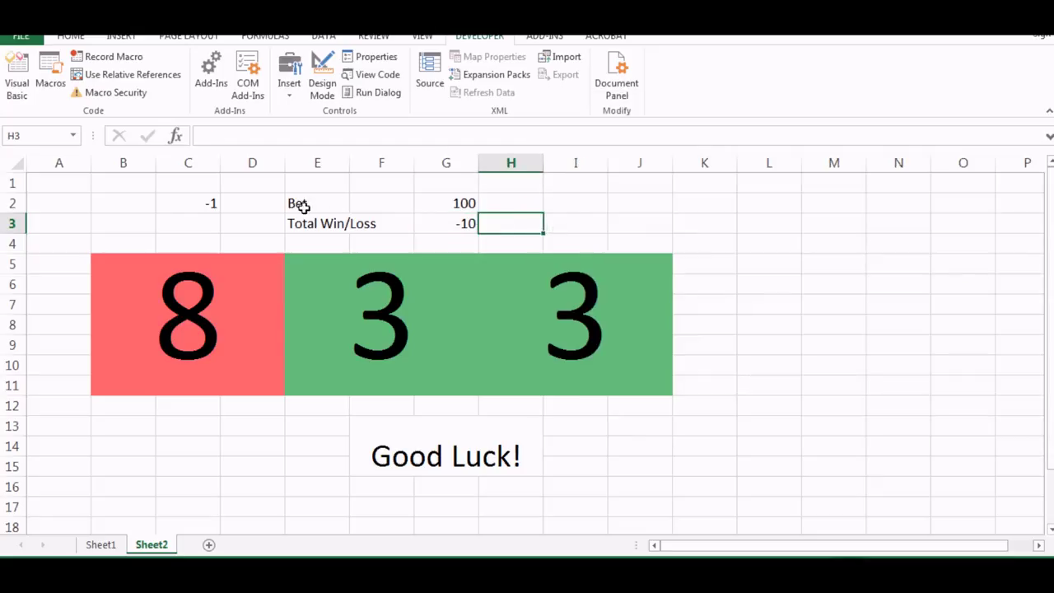
Rename the Bet label in E2 to 'Initial Cash'
click(304, 204)
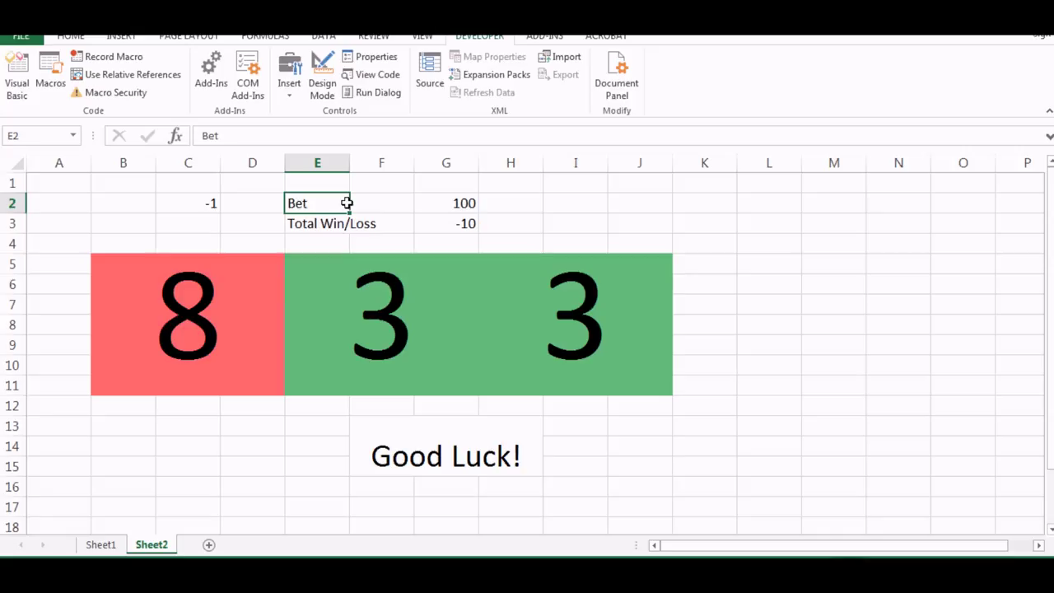
text(In)
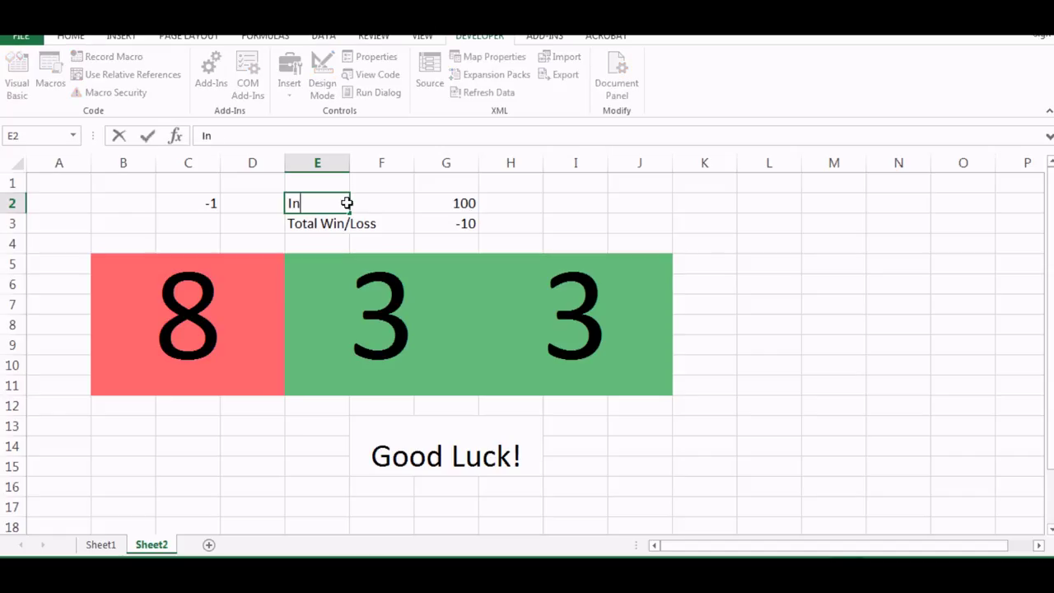
text(itial Cash)
key(Return)
drag(317, 202, 443, 231)
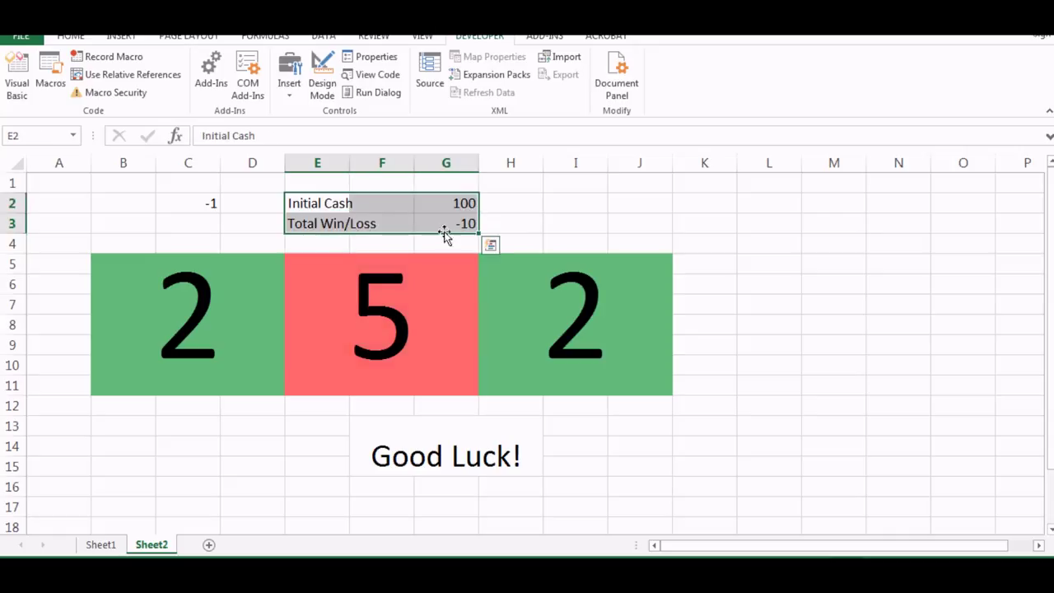
Add a 'Current Cash' label in E4 with the formula =G2+G3 in G4, showing 90
click(320, 240)
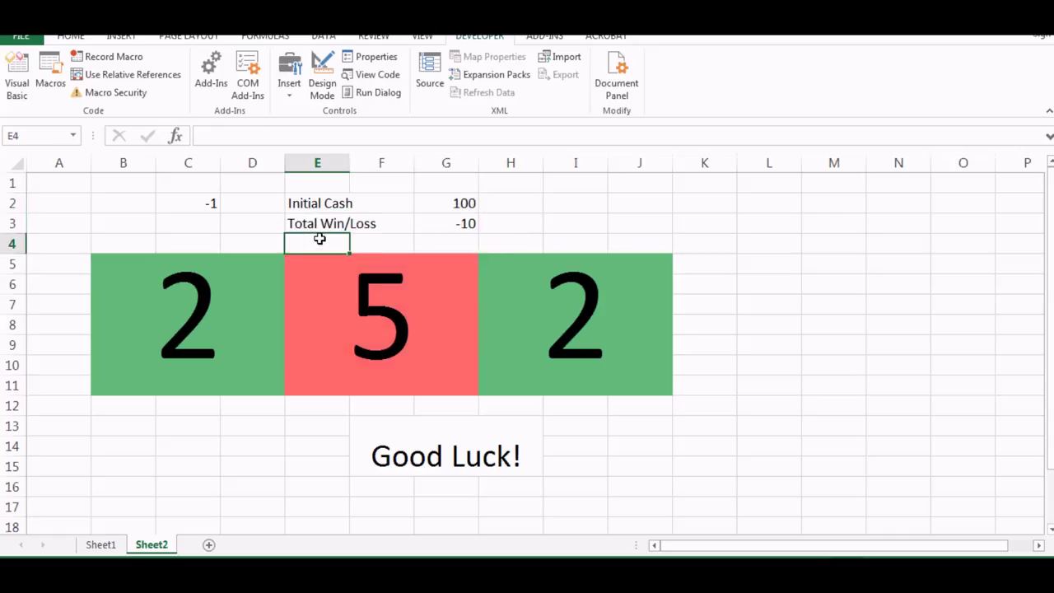
text(Current)
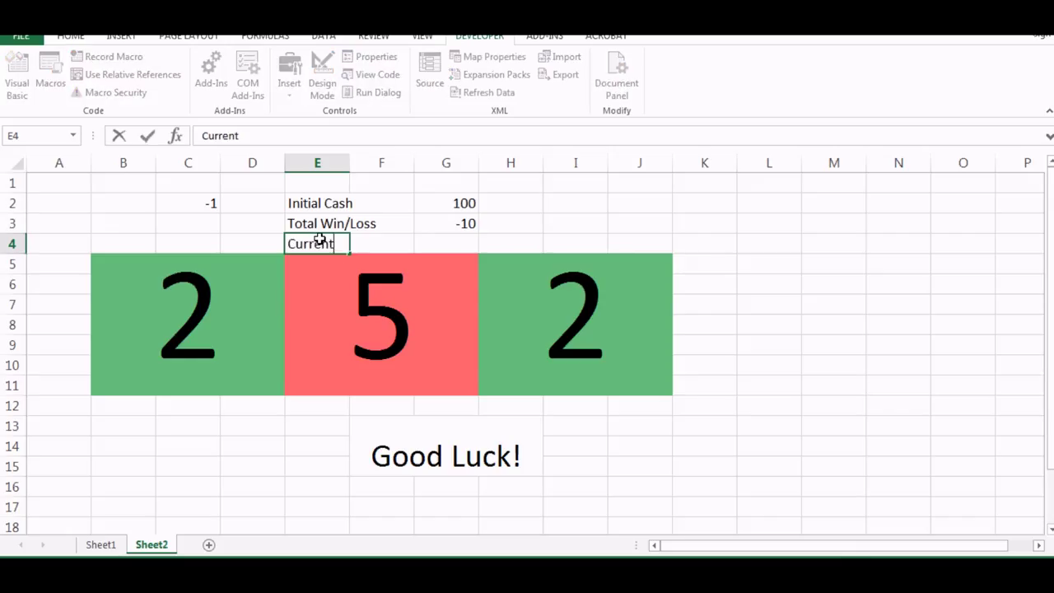
text( Cash)
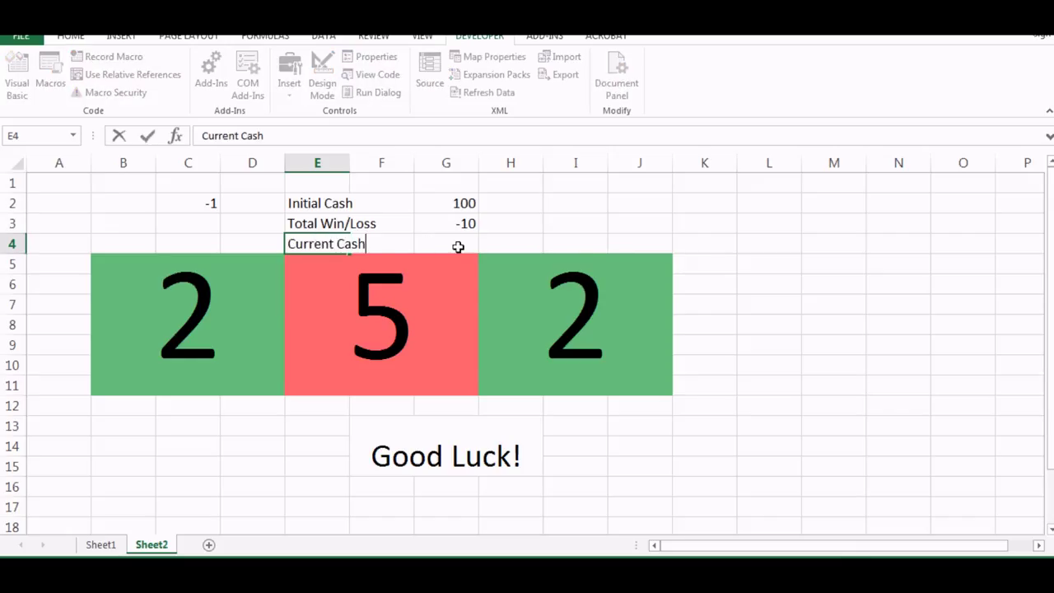
click(461, 243)
text(=)
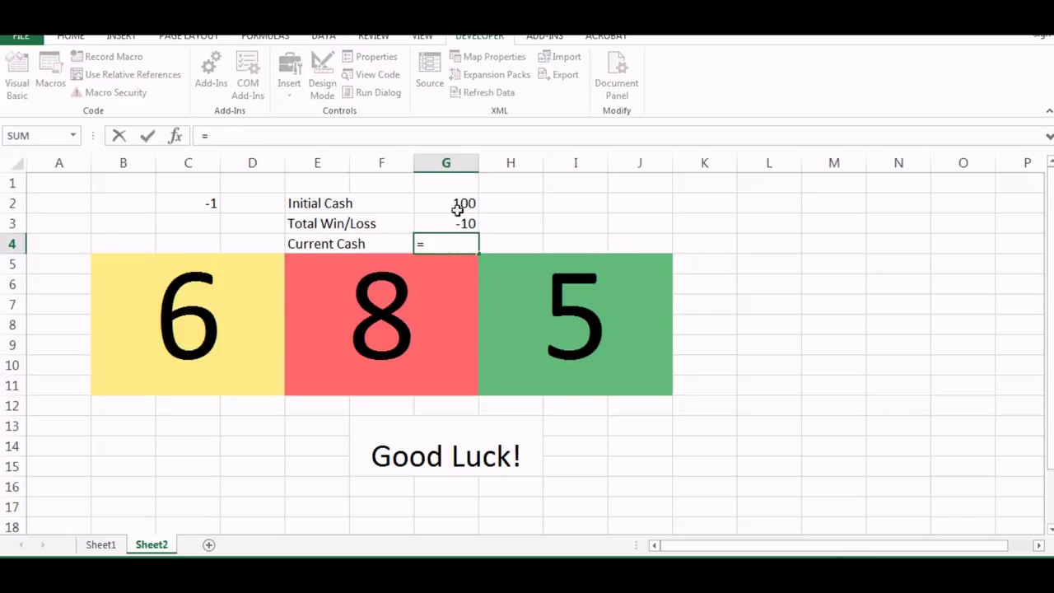
click(458, 205)
text(+)
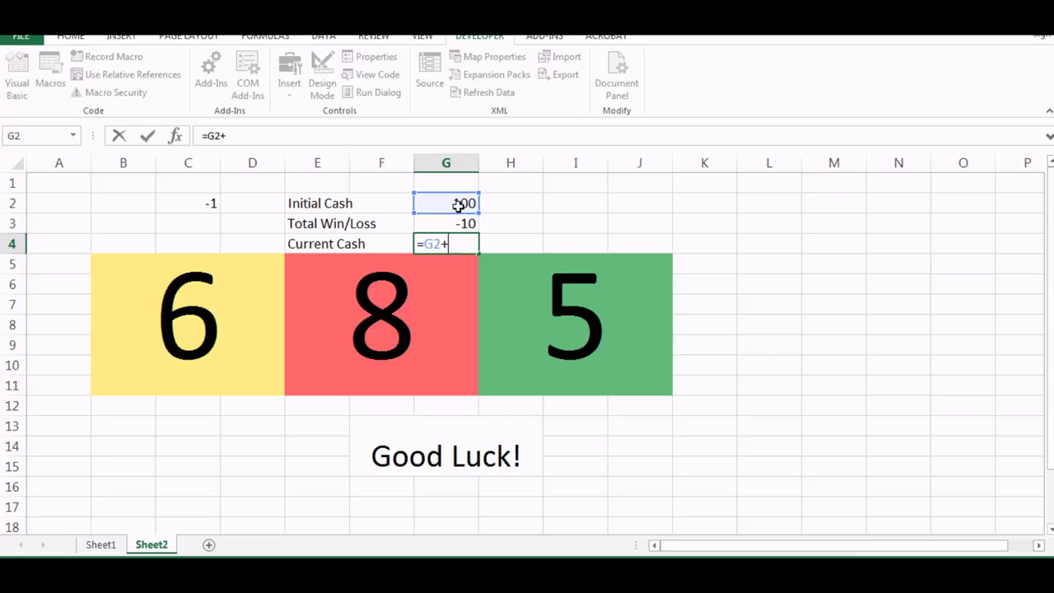
click(458, 223)
key(Return)
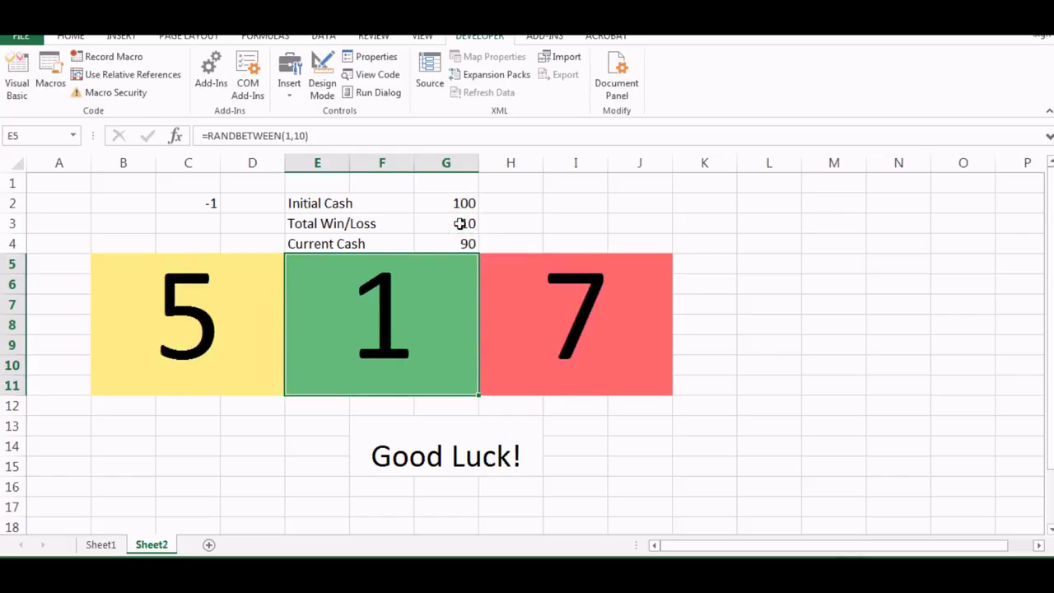
drag(10, 264, 47, 430)
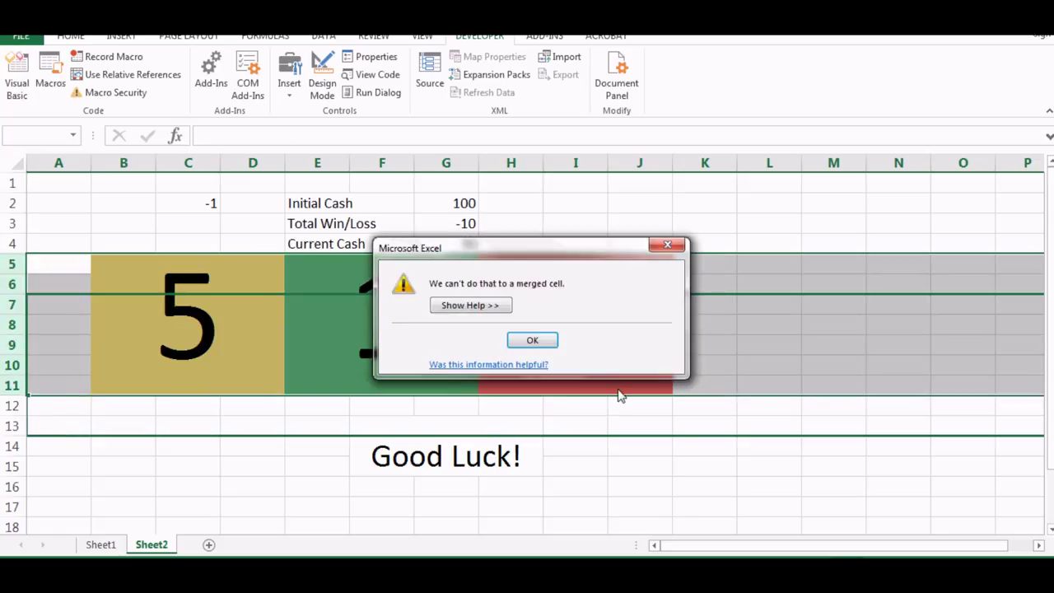
Dismiss the merged-cell warning and insert a blank row 5, shifting the reels to rows 6–12
click(533, 340)
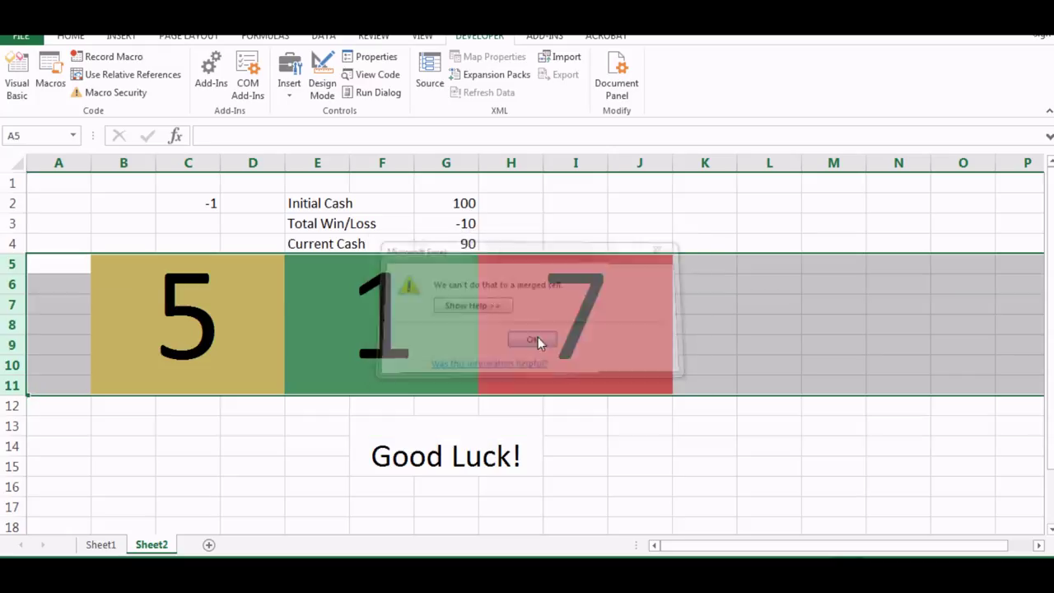
right_click(6, 263)
click(40, 372)
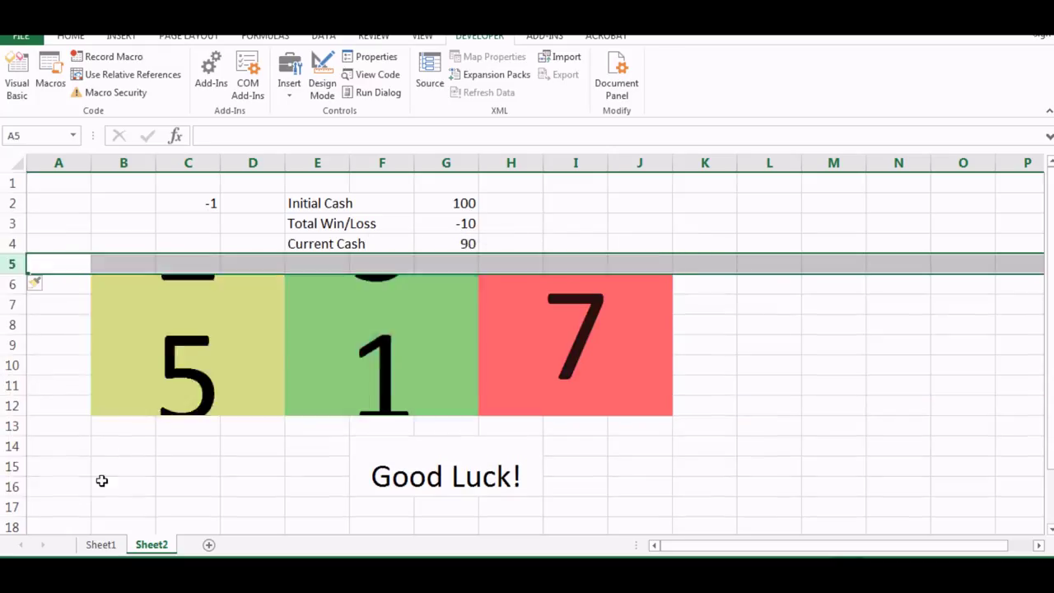
click(101, 481)
click(271, 466)
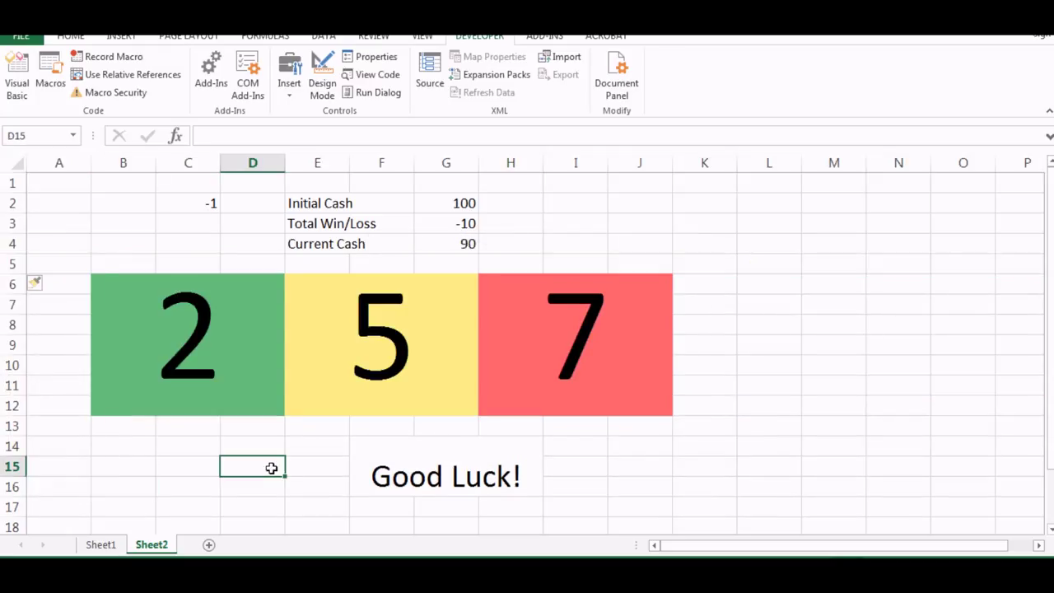
click(204, 206)
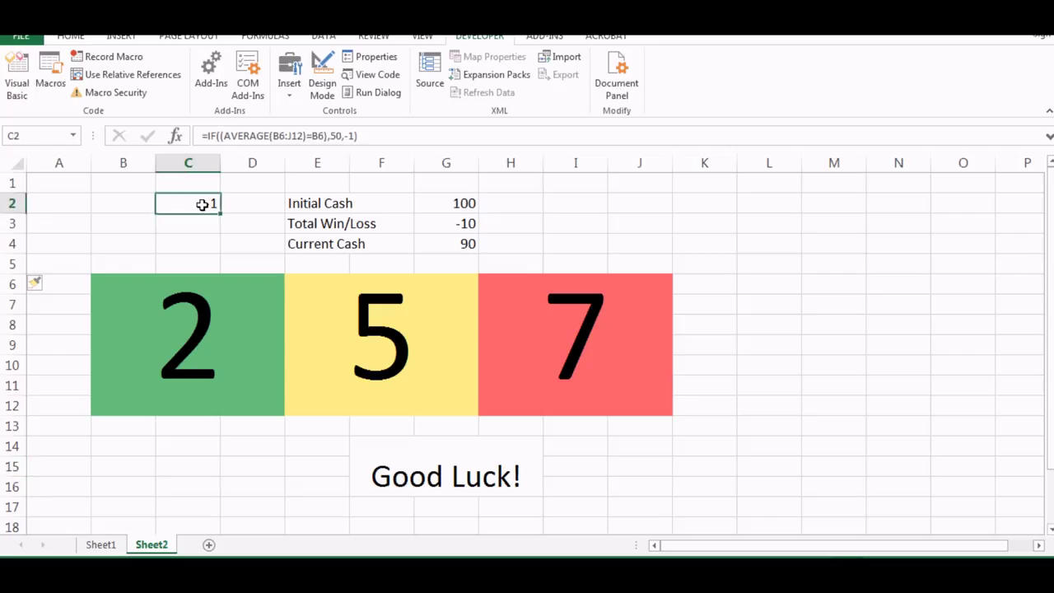
Set C2's font colour to White so the -1 win flag is invisible
click(74, 38)
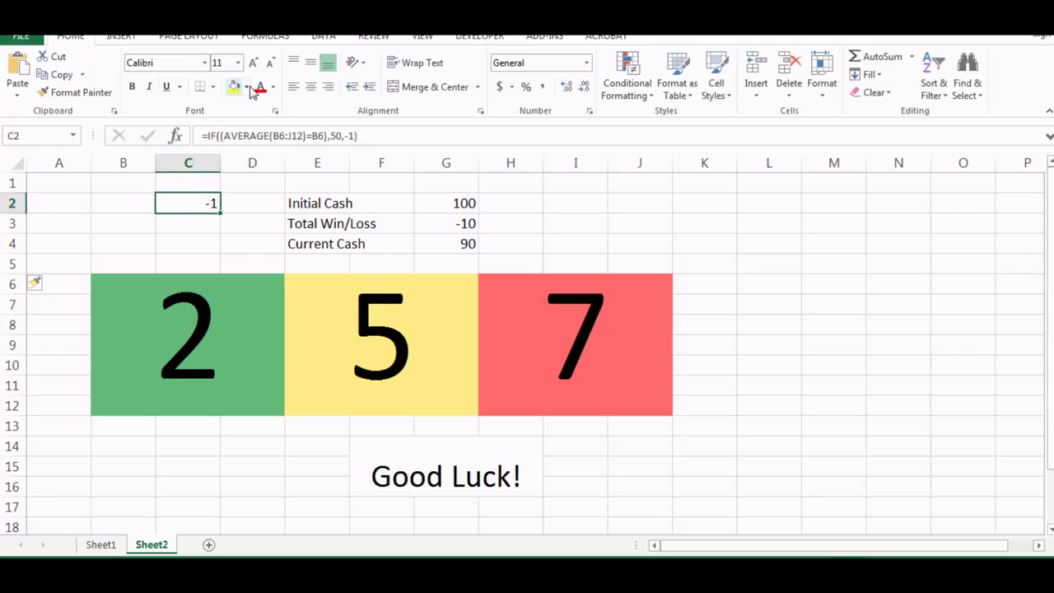
click(260, 141)
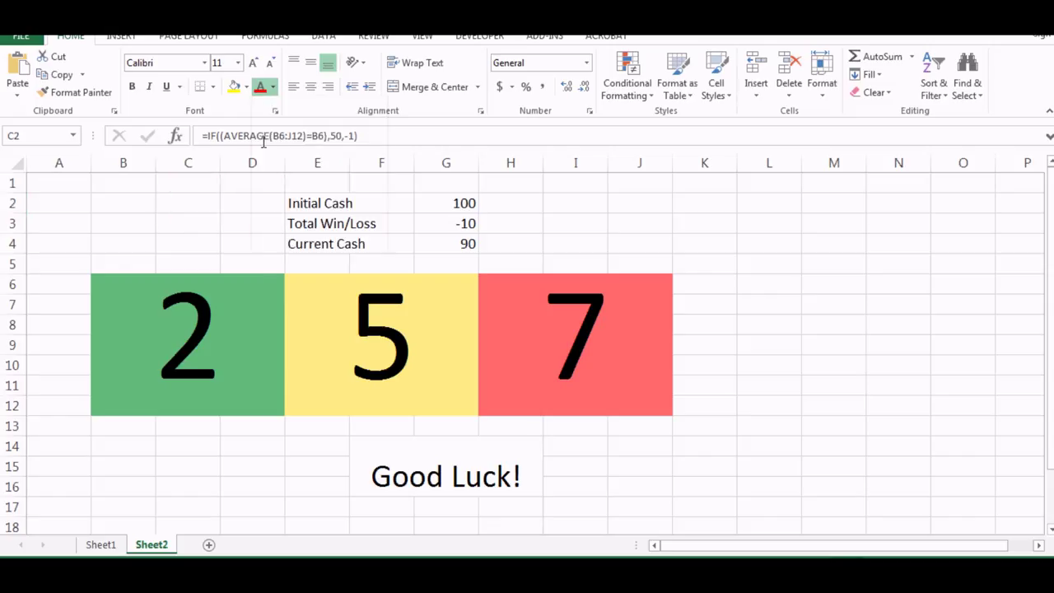
click(186, 218)
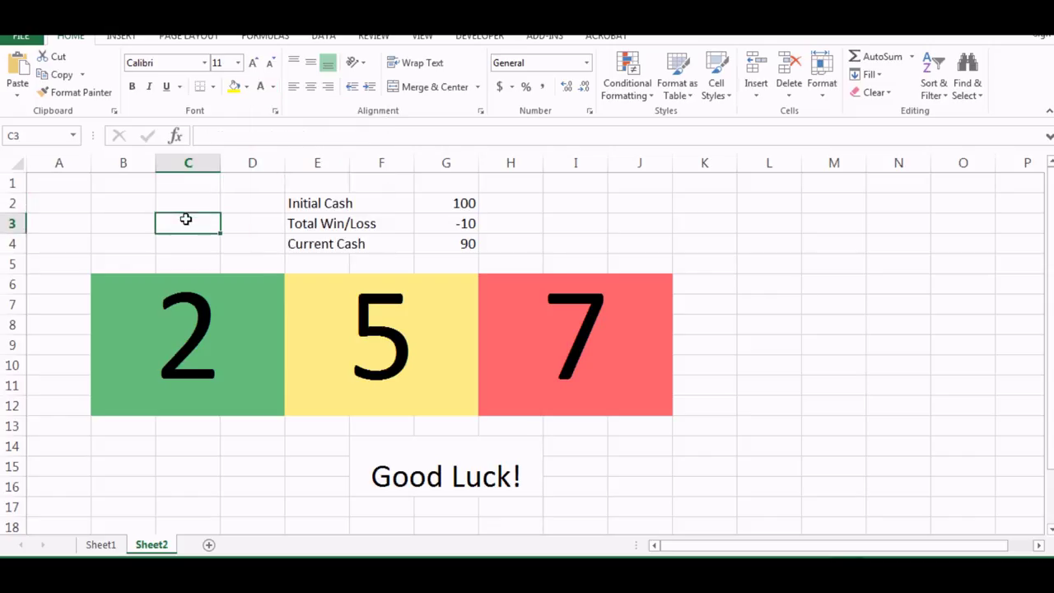
click(552, 268)
click(545, 217)
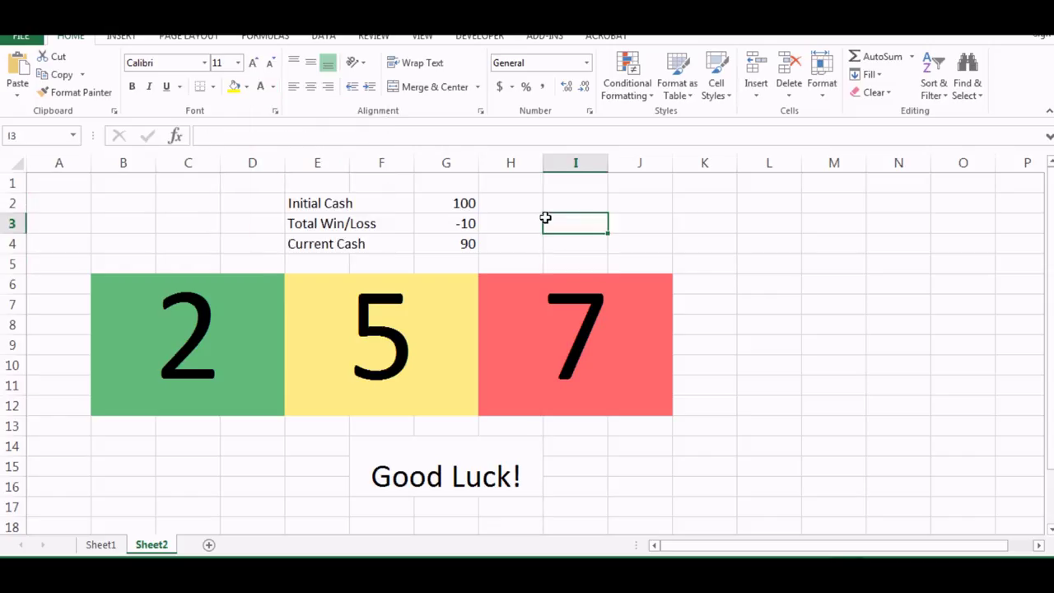
click(323, 37)
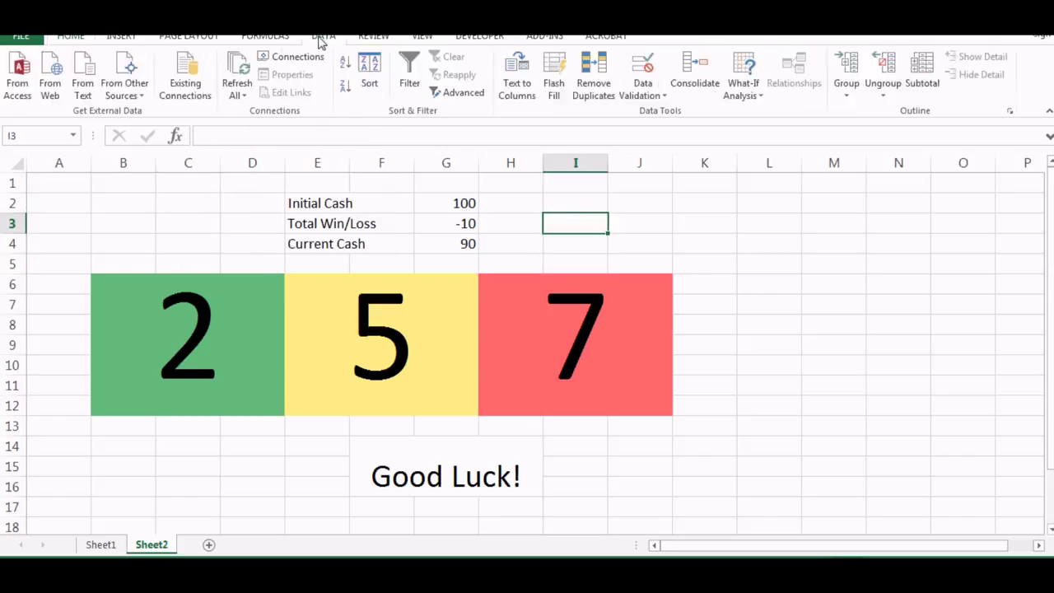
click(476, 38)
Draw a Form Controls button over I2:J4 and assign it the Sheet2.game macro
click(289, 85)
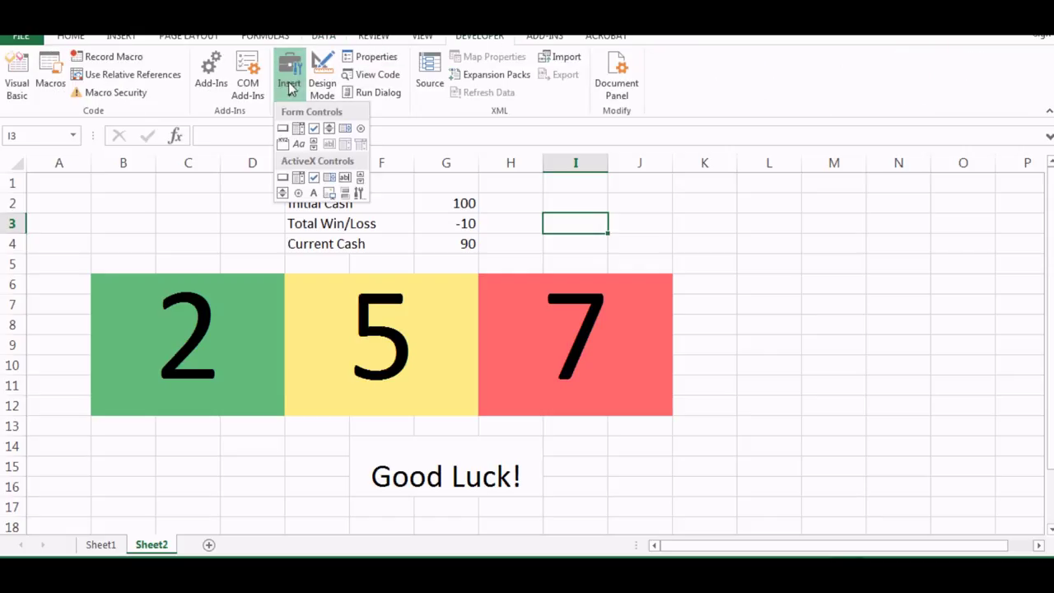
click(285, 130)
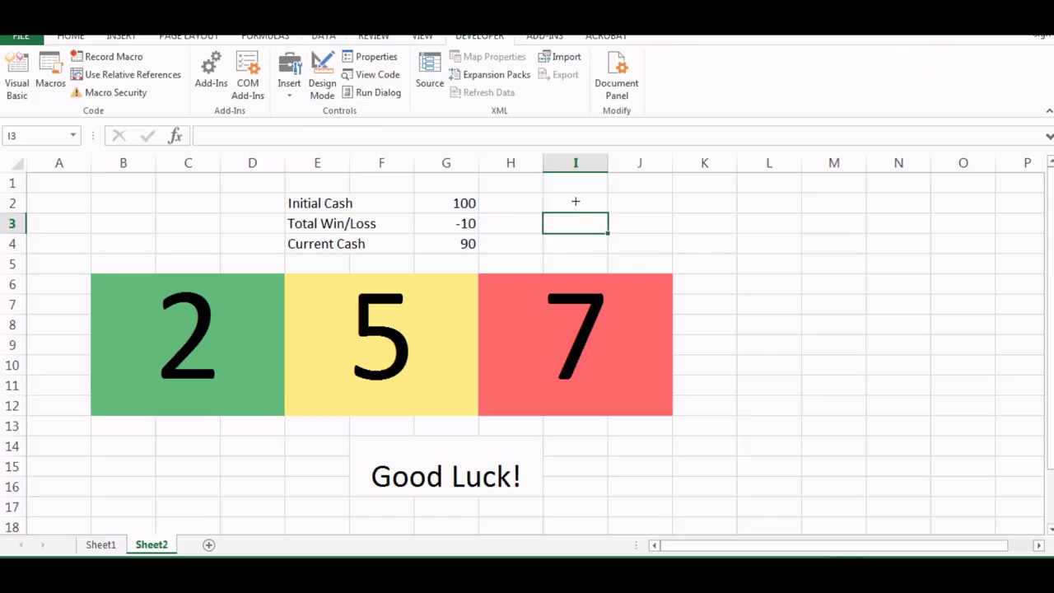
drag(576, 201, 666, 242)
click(645, 274)
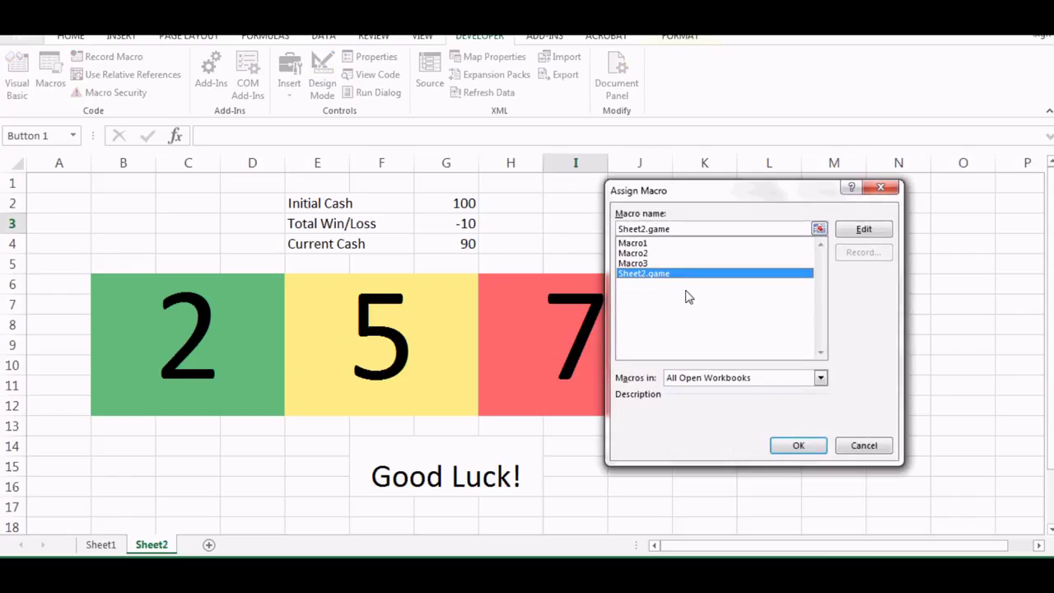
click(798, 446)
click(849, 362)
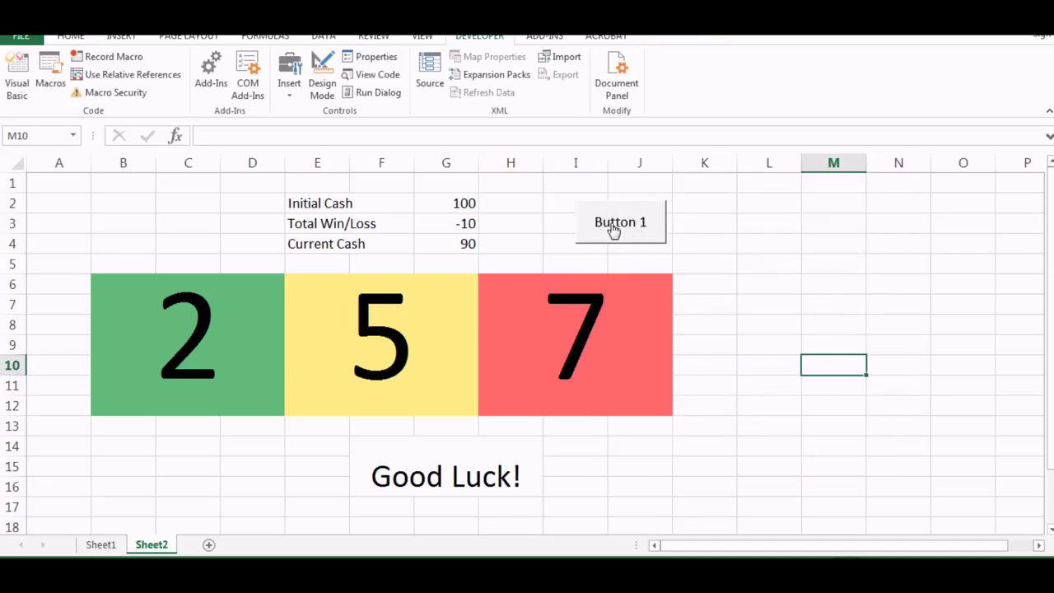
right_click(609, 229)
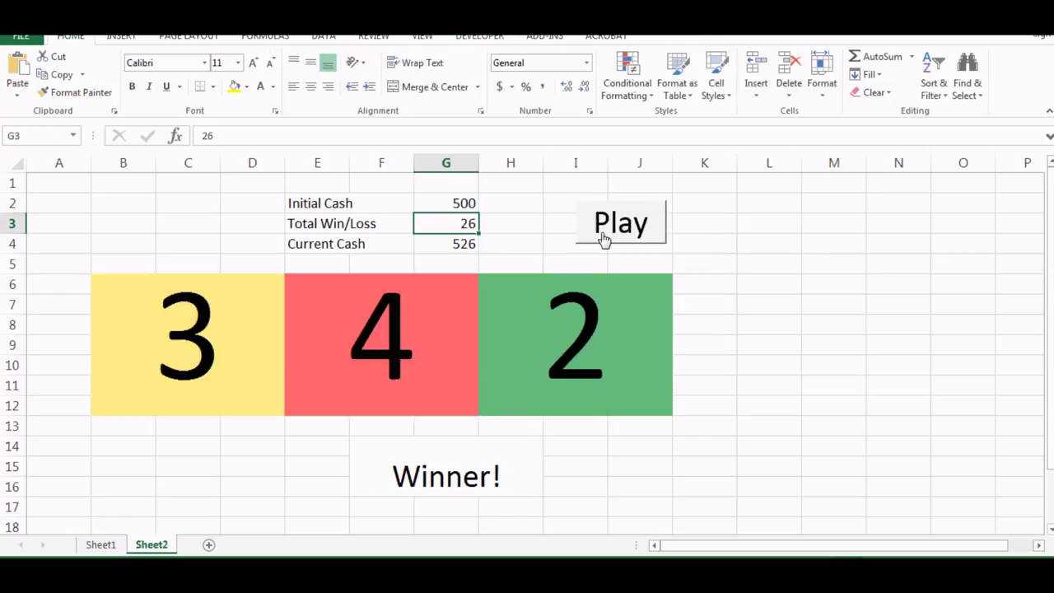
Spin the reels with the Play button about 28 times until Total Win/Loss hits 82 and Current Cash 582
click(605, 239)
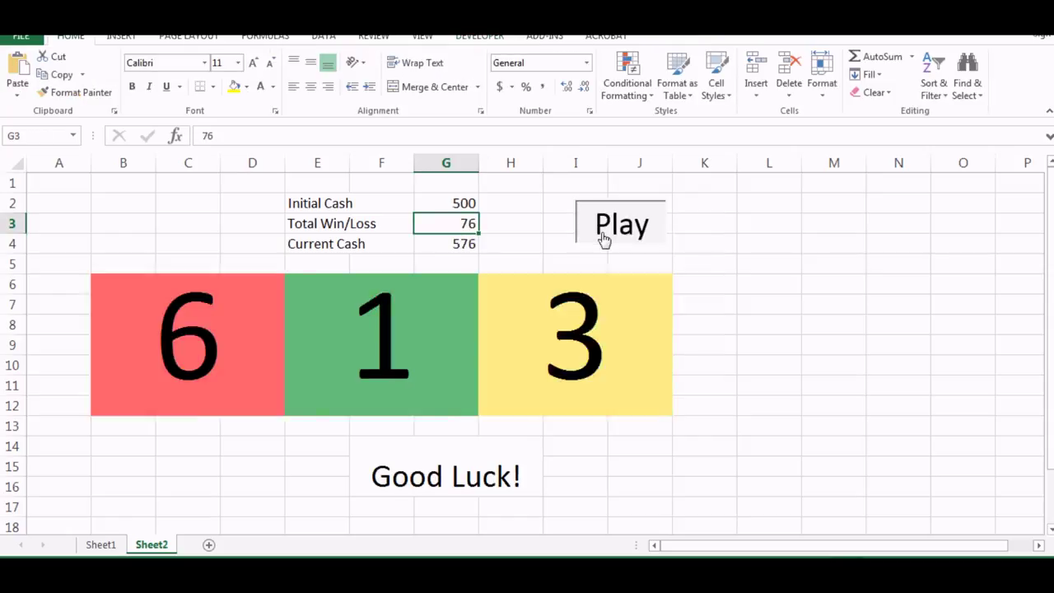
click(605, 238)
click(451, 245)
click(451, 246)
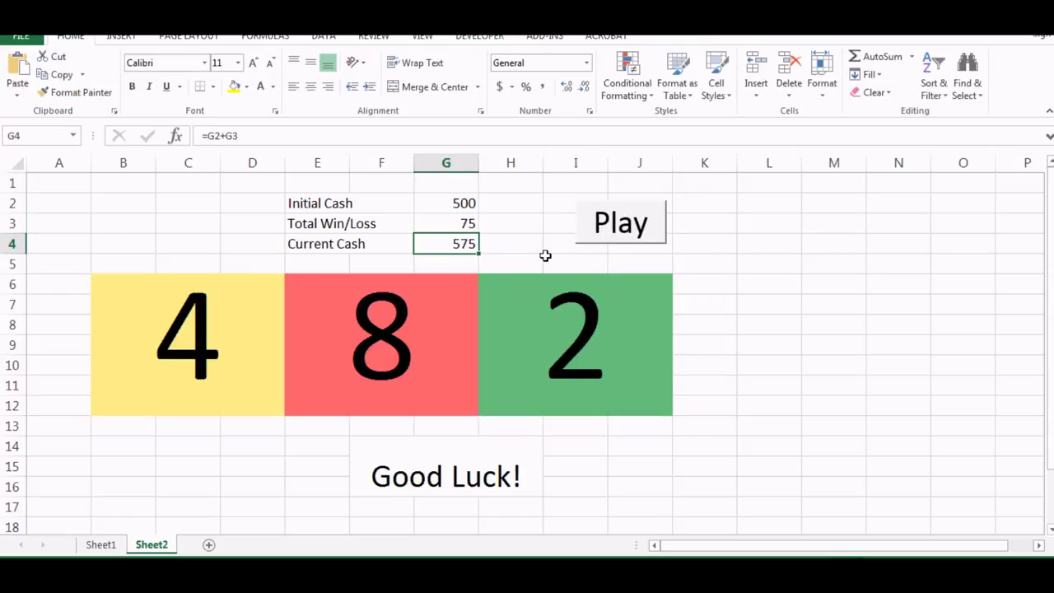
click(620, 243)
click(621, 244)
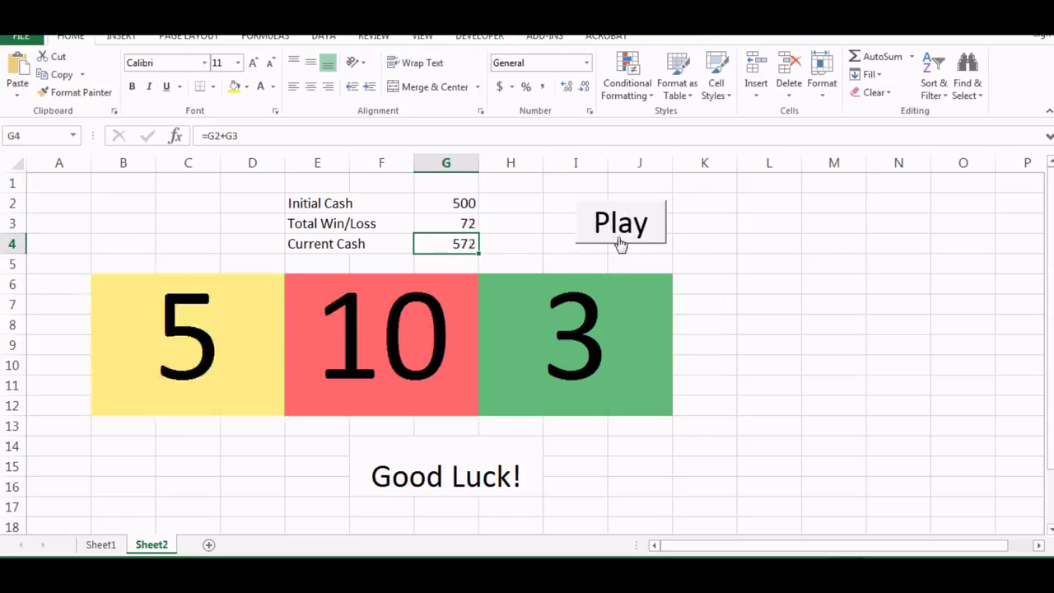
click(620, 243)
click(620, 244)
click(621, 244)
click(621, 244)
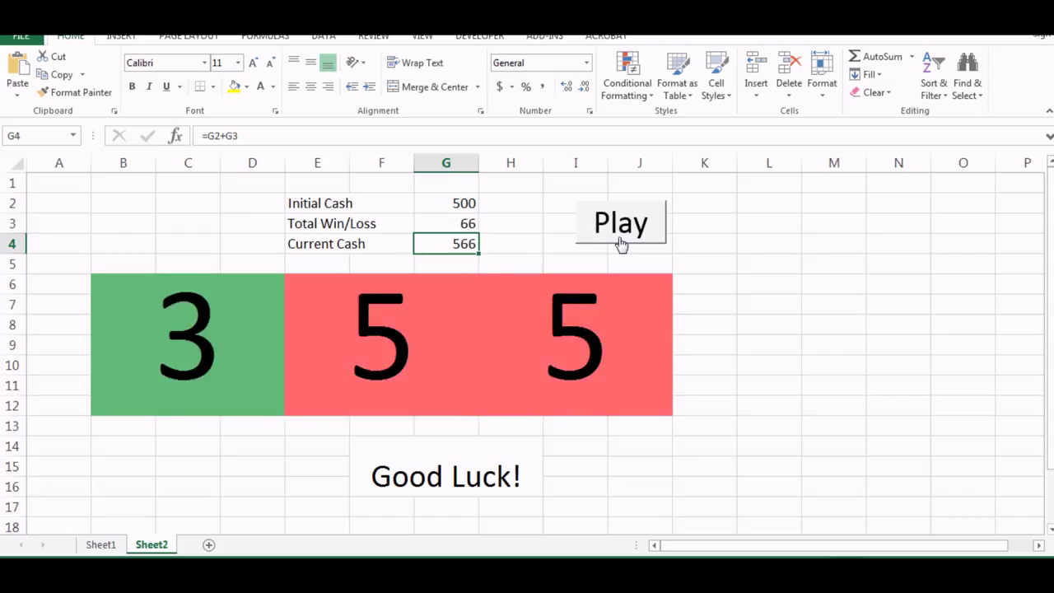
click(621, 243)
click(621, 243)
click(621, 244)
click(621, 243)
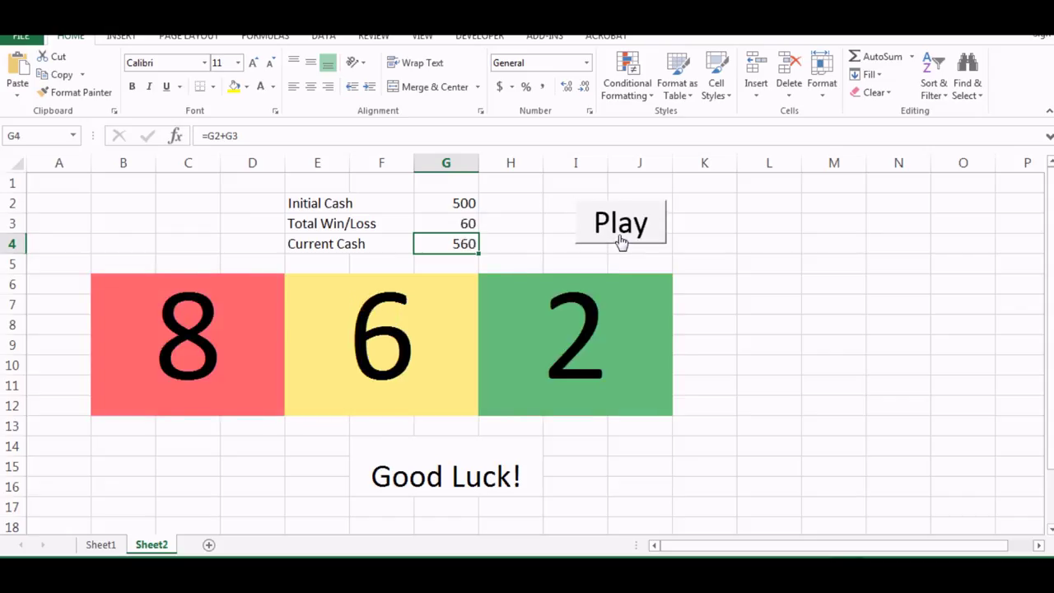
click(621, 243)
click(621, 242)
click(621, 242)
click(621, 242)
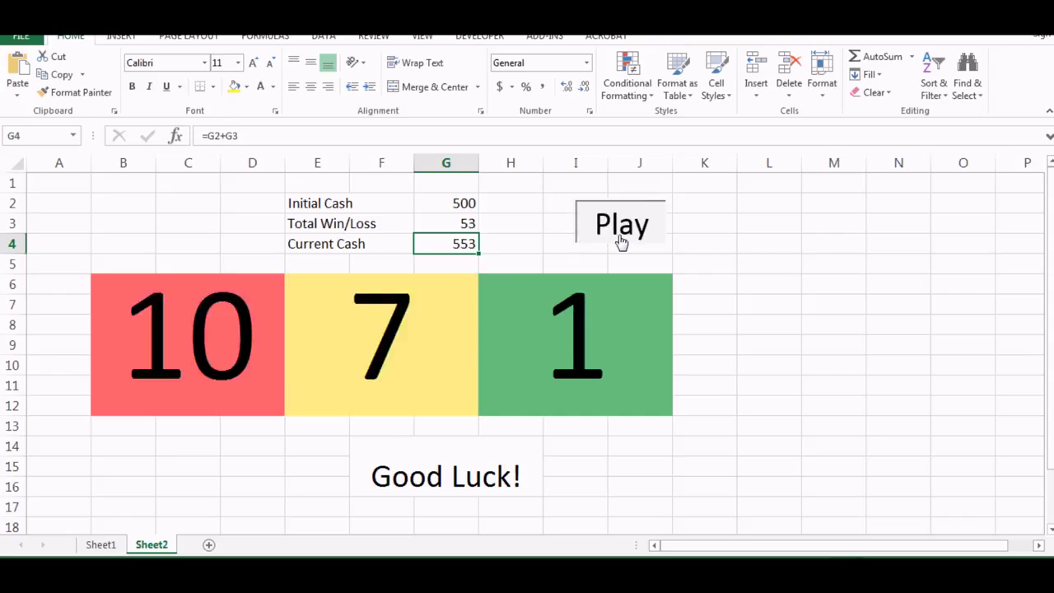
click(621, 242)
click(621, 242)
click(621, 242)
click(621, 242)
click(621, 242)
click(621, 242)
click(621, 242)
click(620, 242)
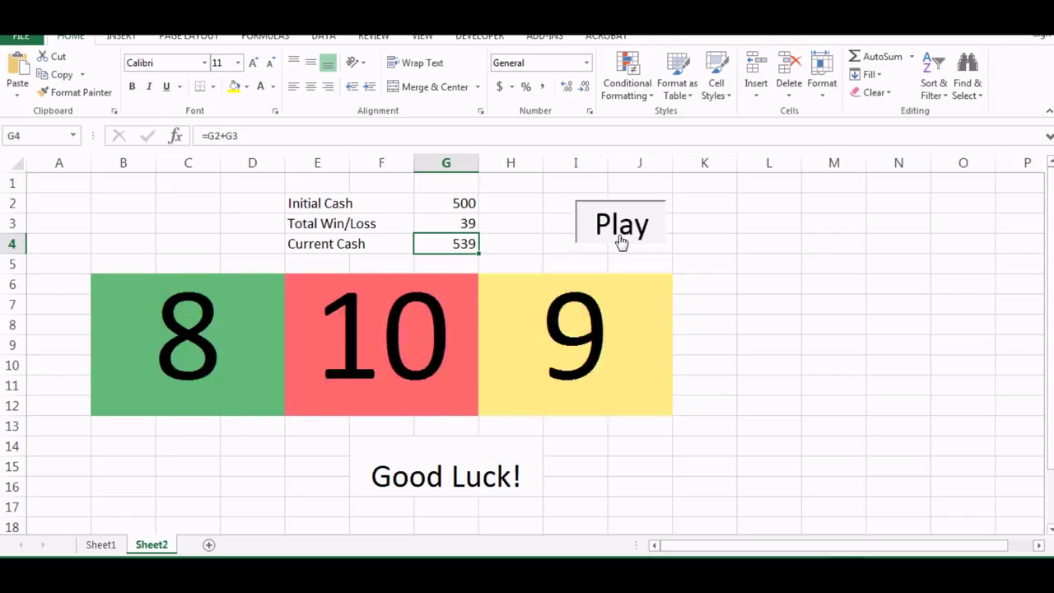
click(621, 242)
click(621, 242)
click(621, 242)
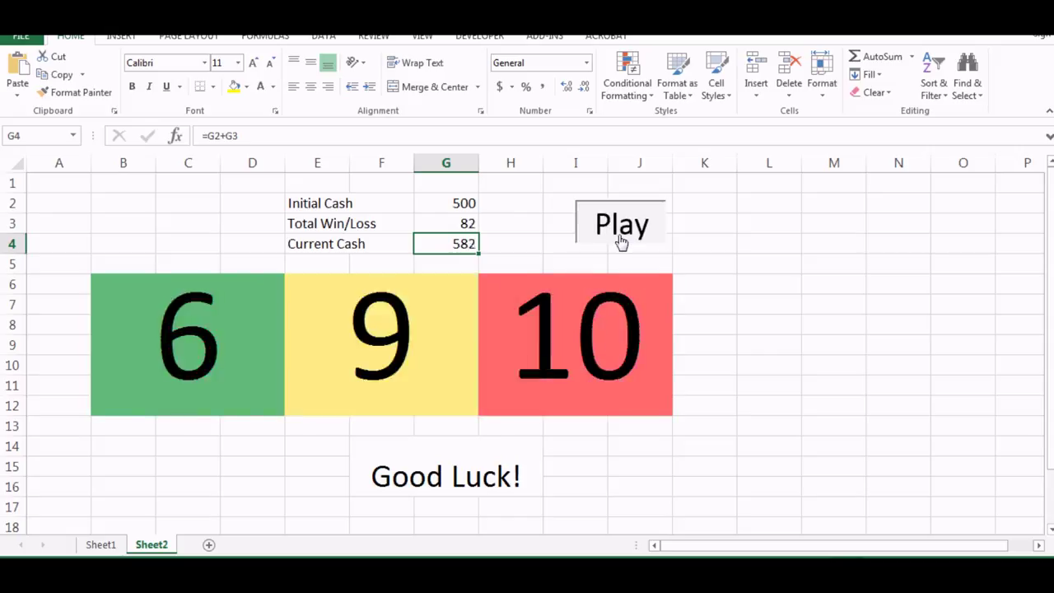